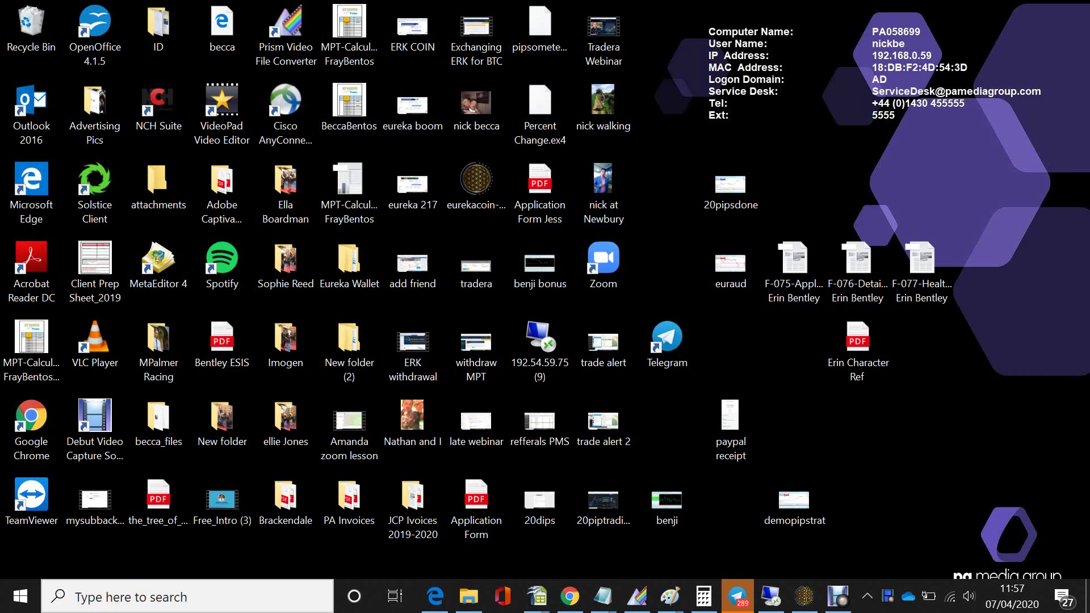
Copy pipsometer_decimal.ex4 on the local desktop and switch to the remote desktop session.
left_click_drag(540, 30, 875, 443)
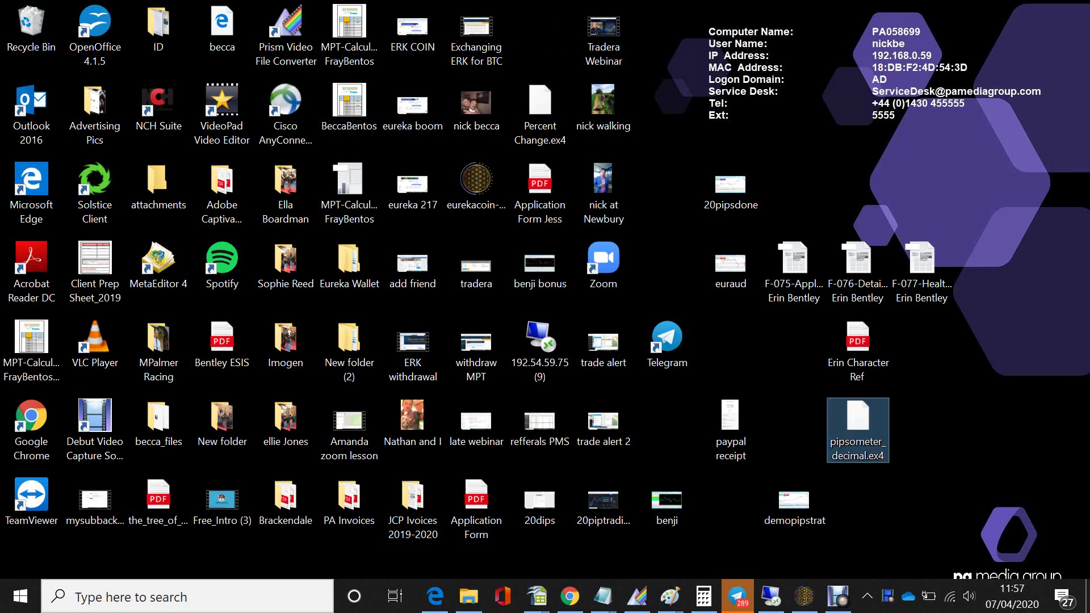
right_click(866, 441)
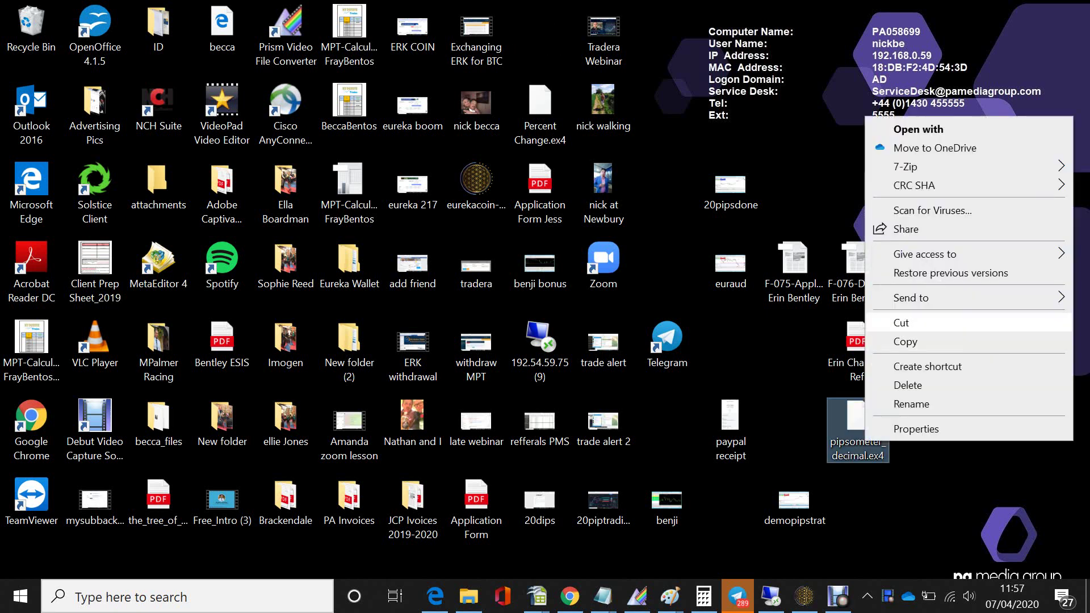
left_click(905, 341)
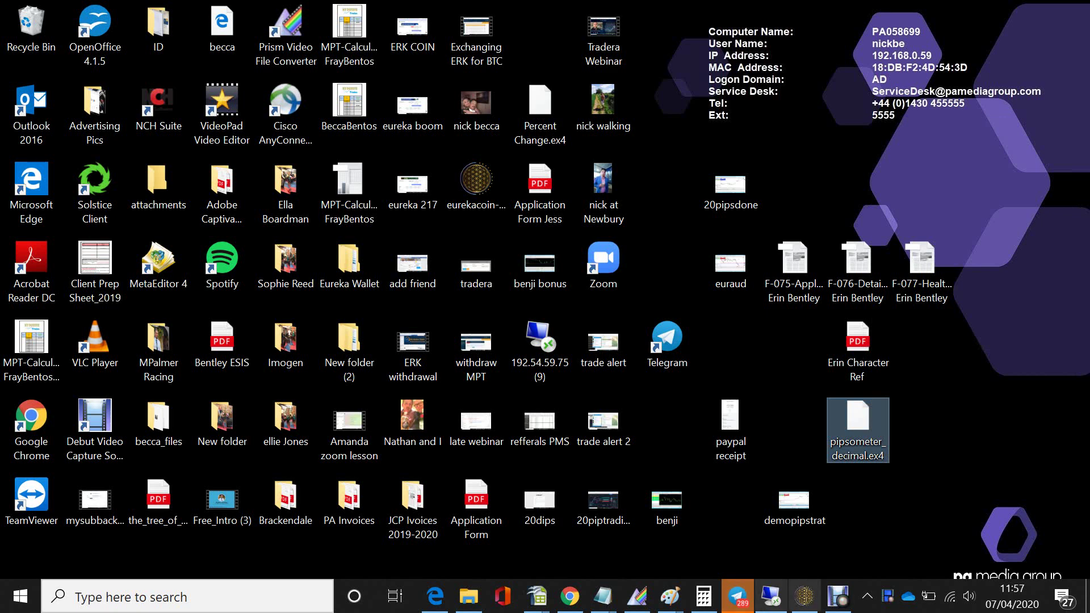
left_click(771, 597)
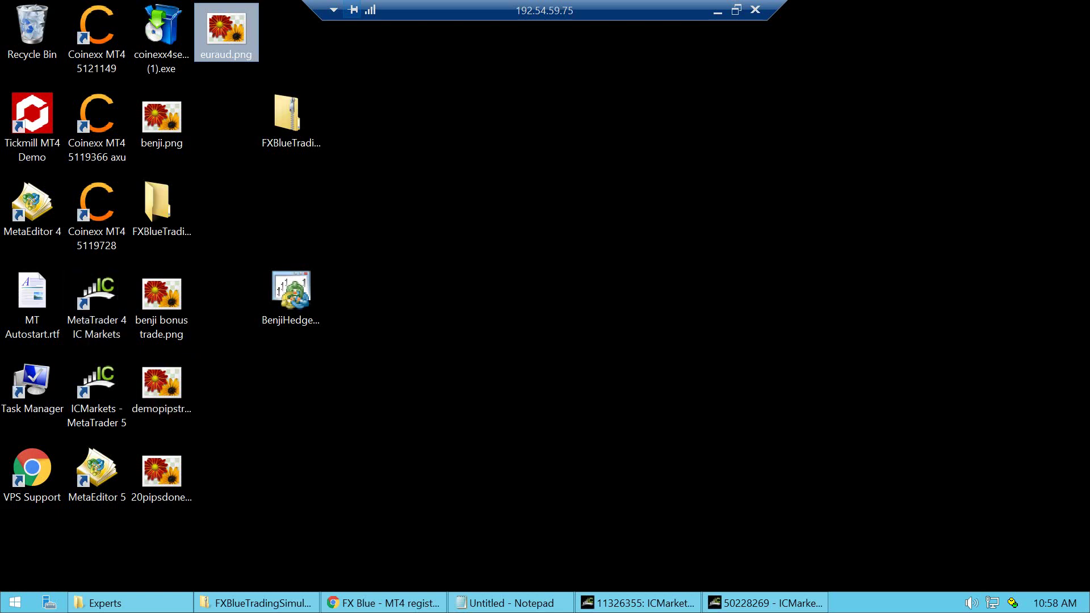
Bring up the IC Markets MetaTrader 4 terminal showing the EURAUD H1 chart.
left_click(639, 603)
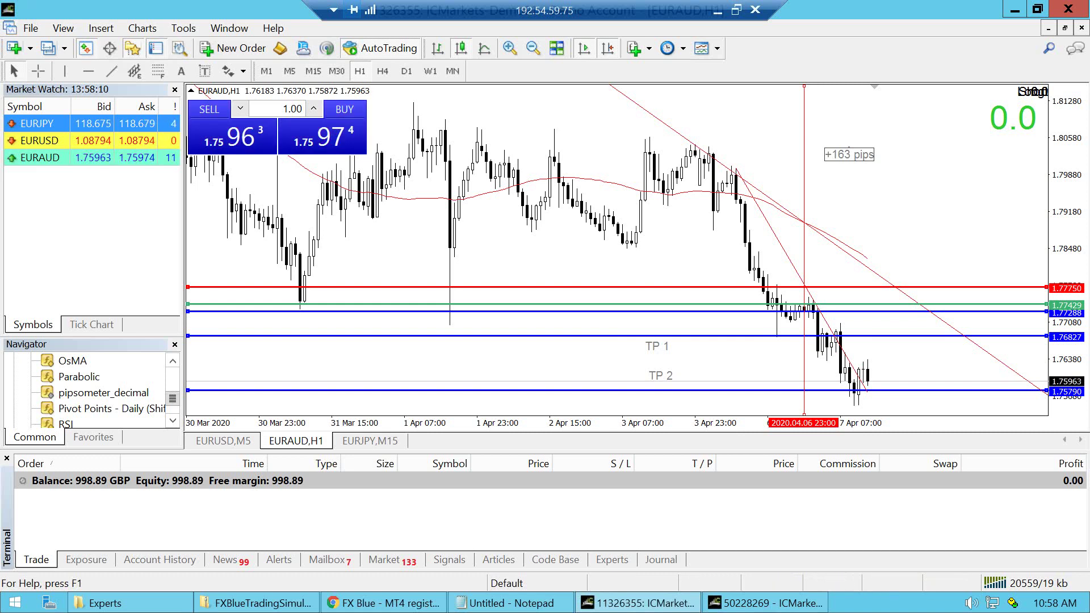
left_click(30, 29)
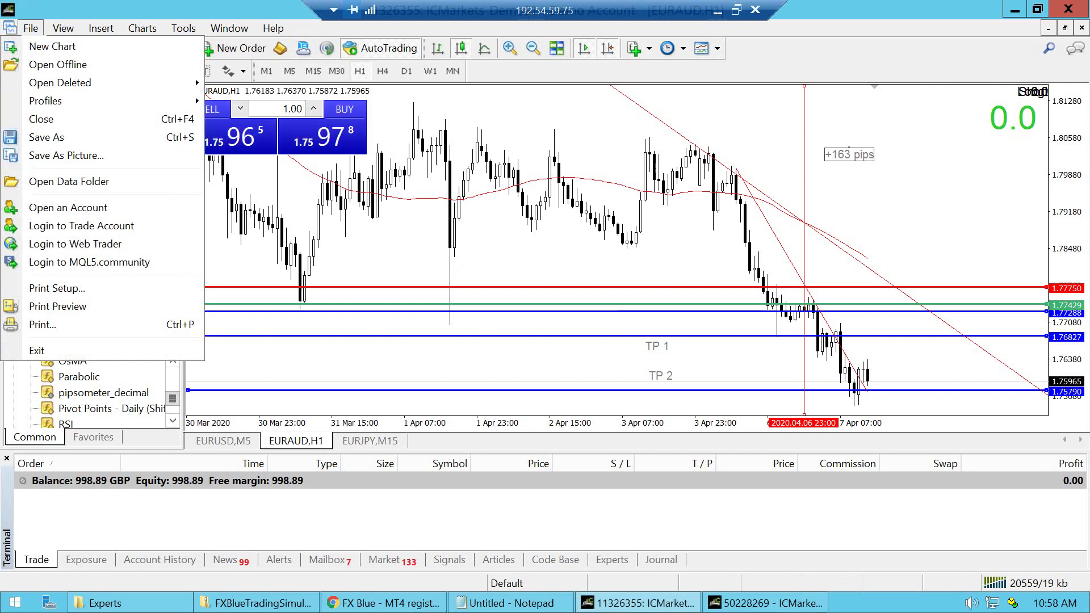
Paste pipsometer_decimal.ex4 into the data folder's MQL4\Indicators, resolving the same-name conflict.
left_click(69, 181)
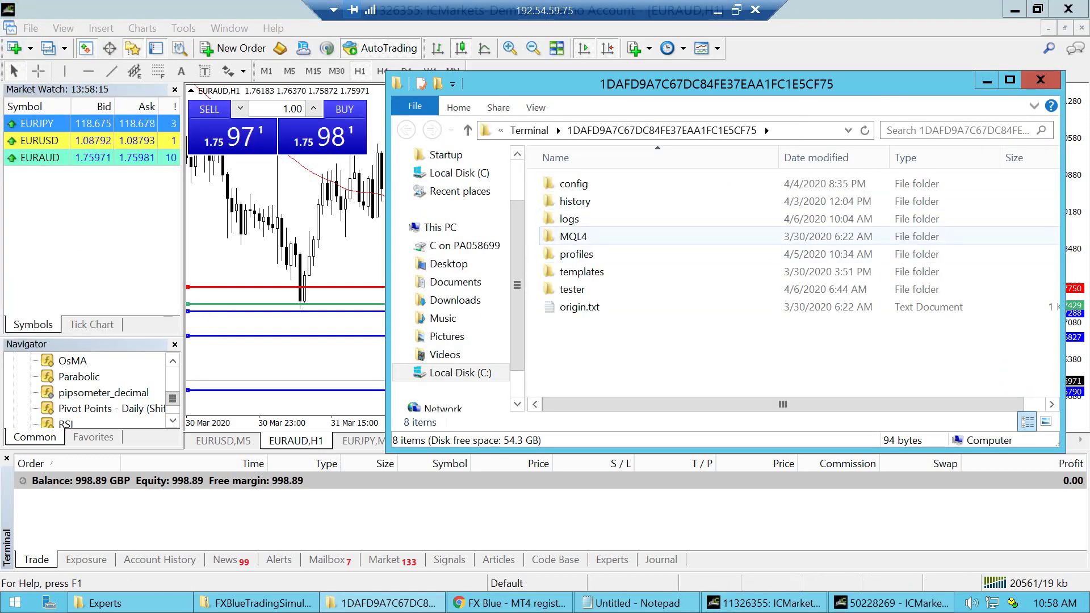
double_click(574, 235)
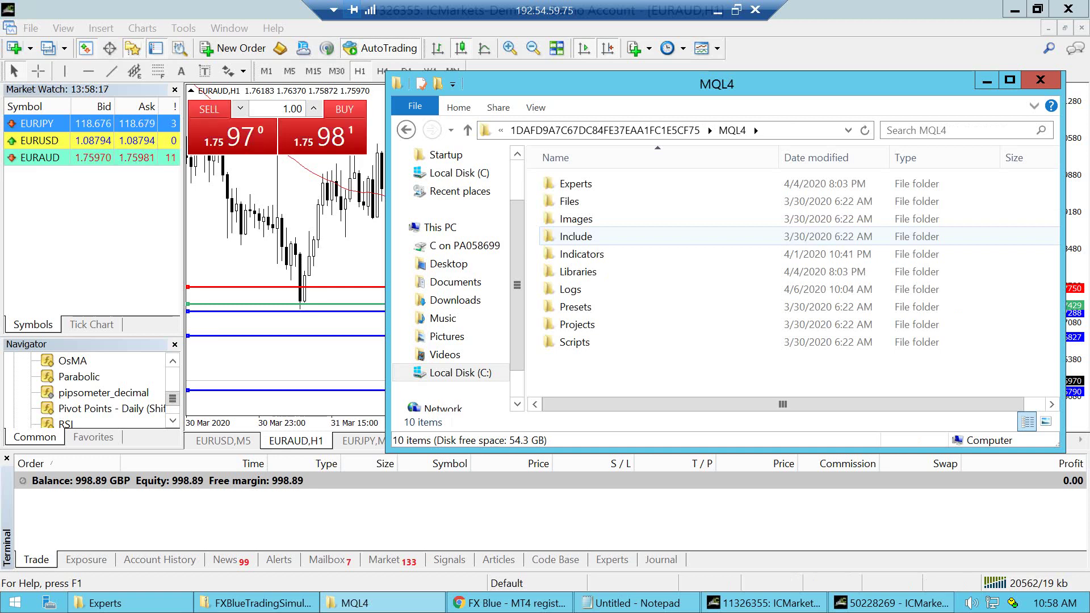
double_click(582, 255)
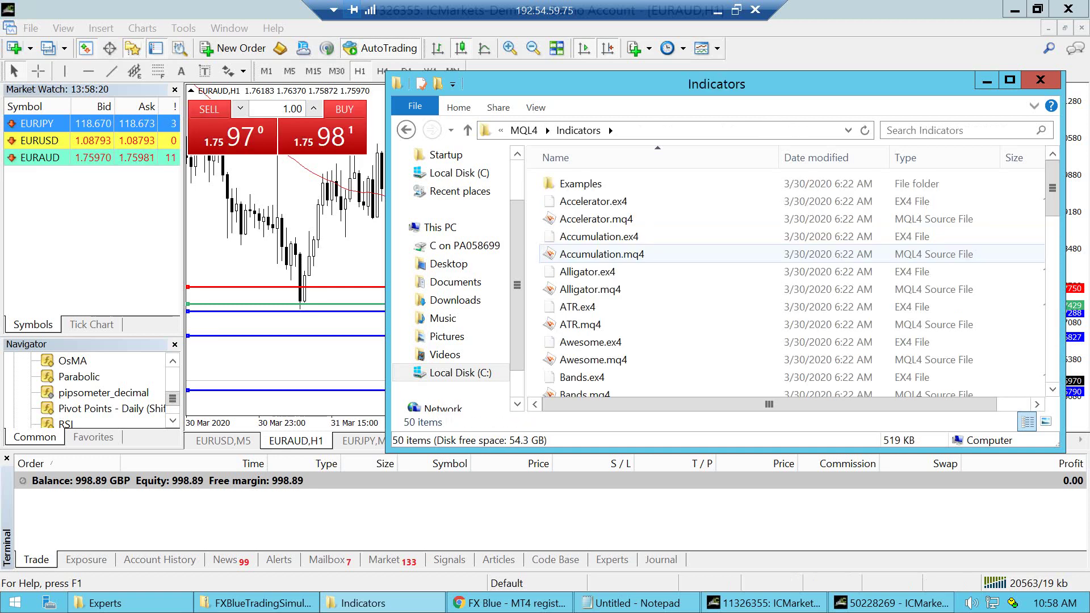
scroll(792, 281, "down", 4)
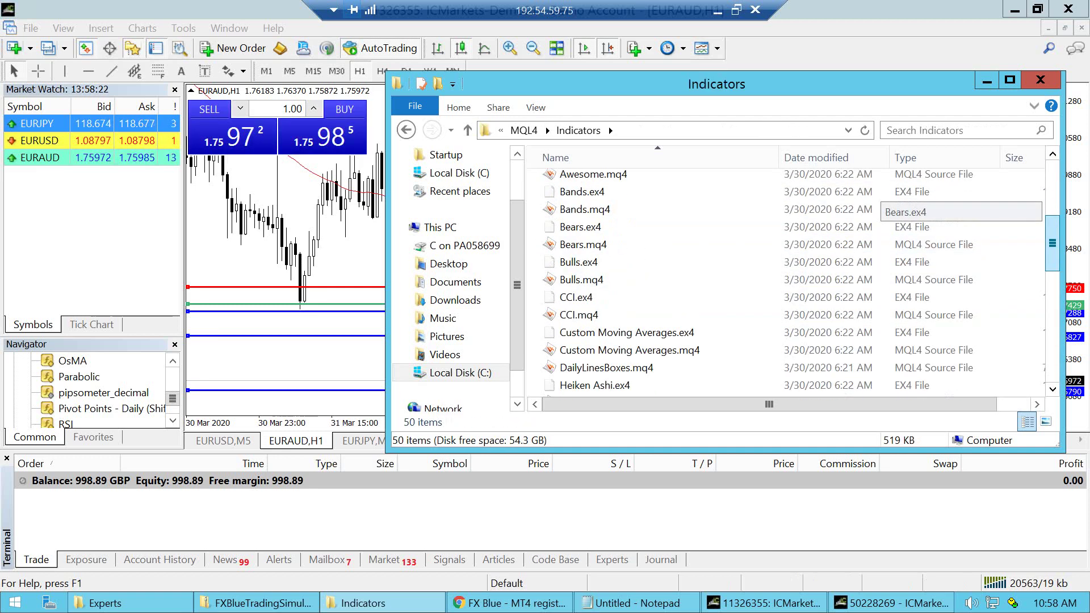
scroll(793, 281, "down", 4)
scroll(793, 281, "down", 4)
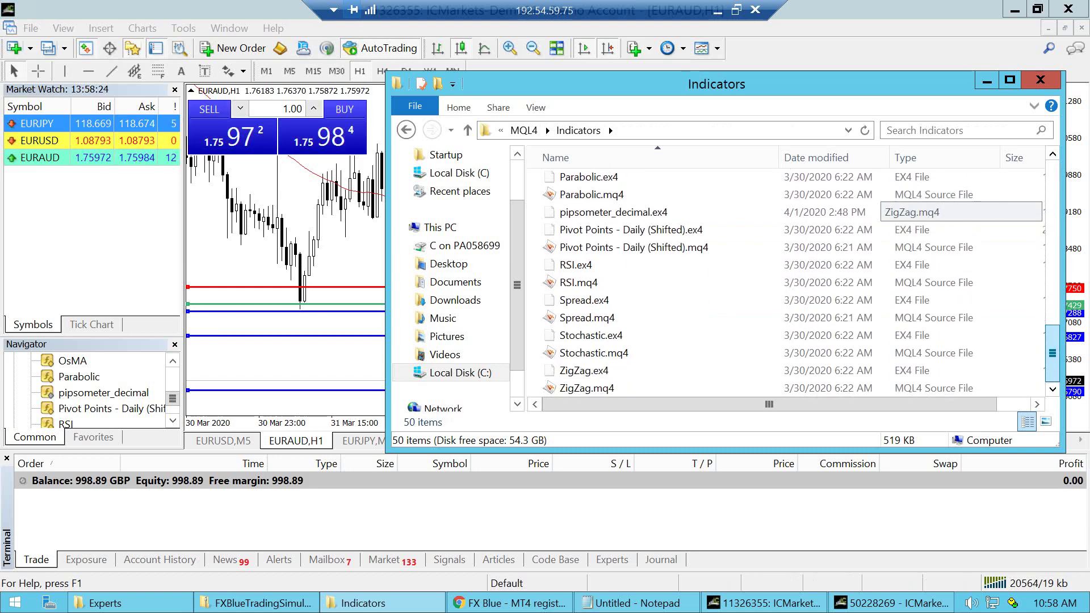
scroll(792, 281, "up", 2)
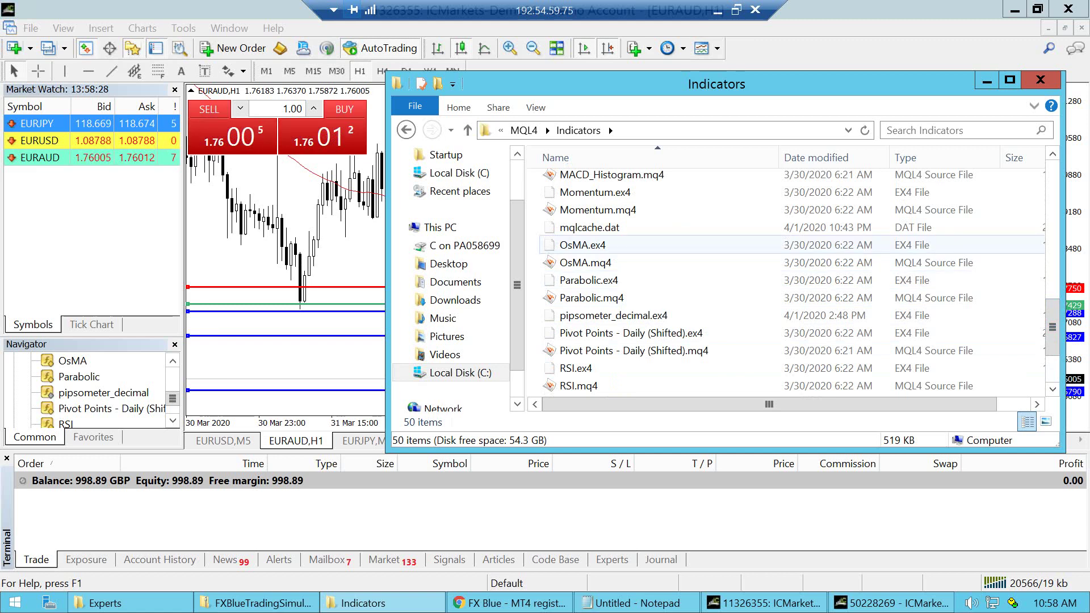
scroll(793, 349, "down", 2)
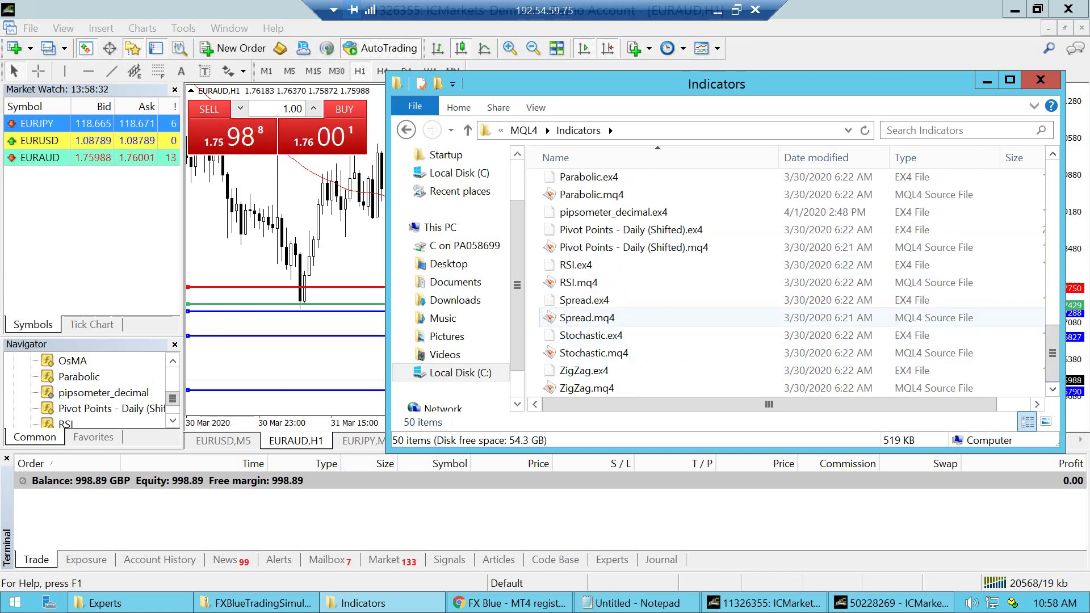
right_click(546, 311)
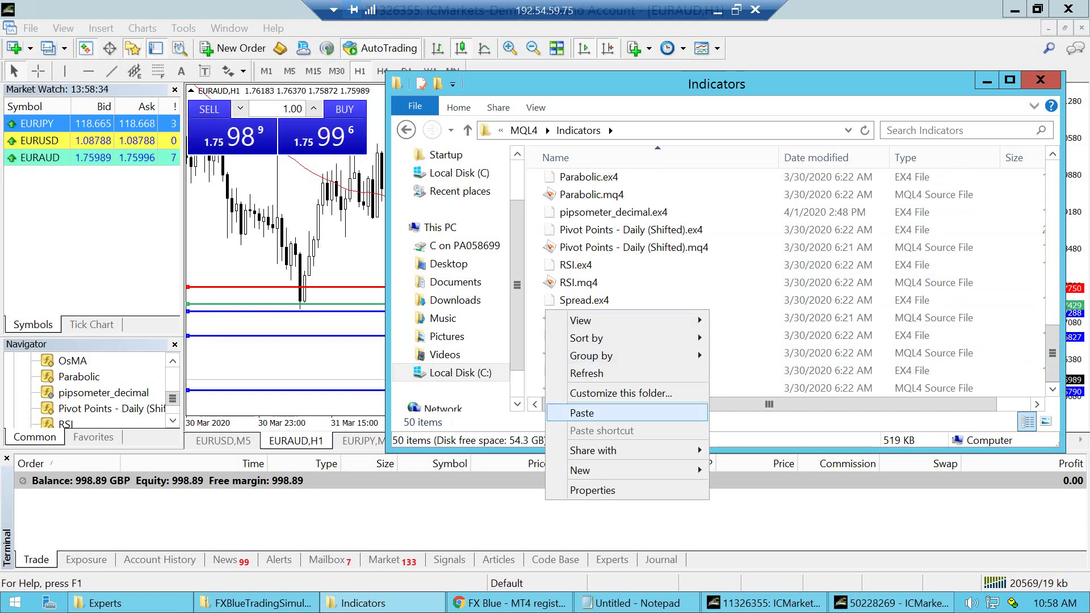
left_click(588, 414)
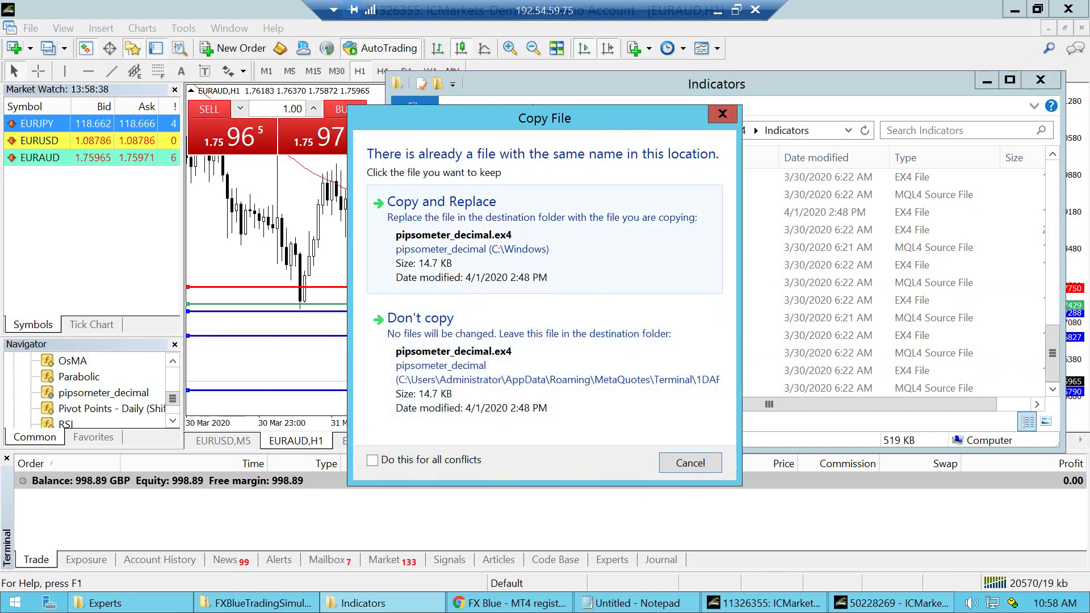
left_click(441, 201)
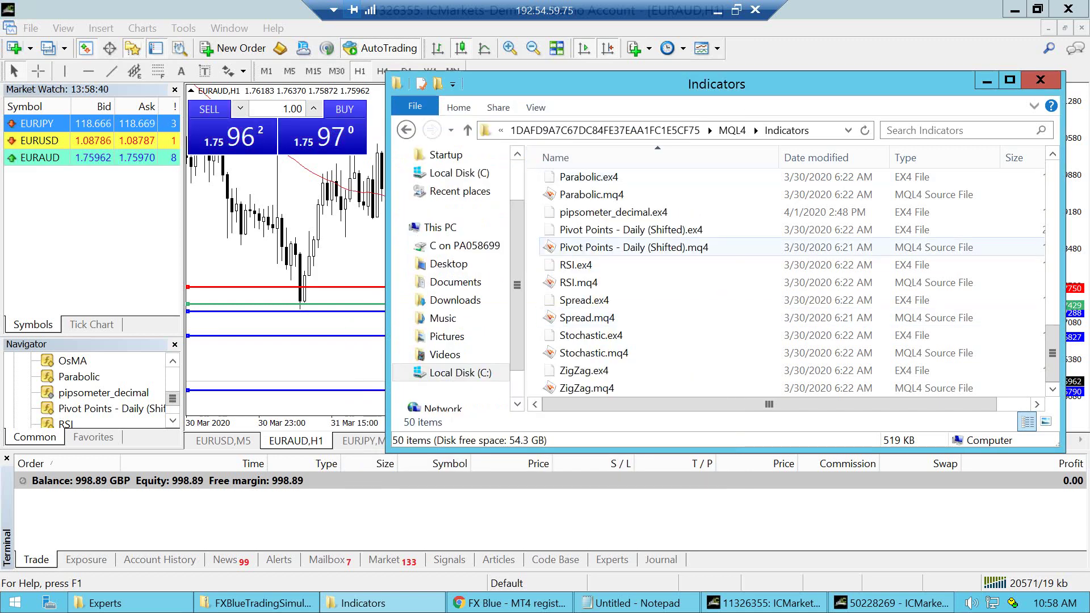
Close the Indicators folder, enlarge the Navigator panel, and show the EURJPY M15 chart.
key("alt+F4")
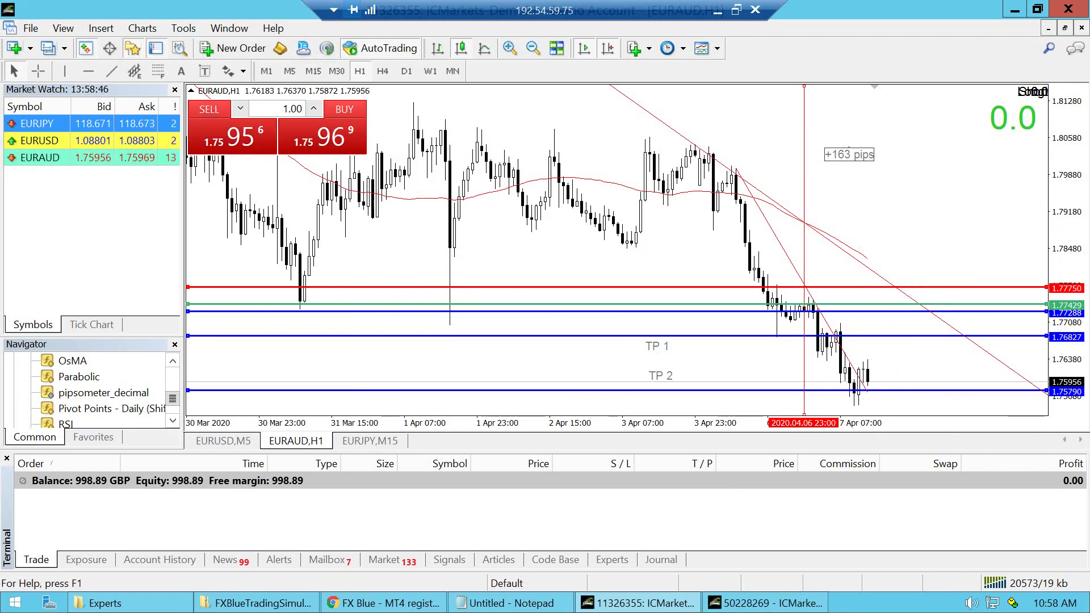
left_click_drag(92, 338, 92, 227)
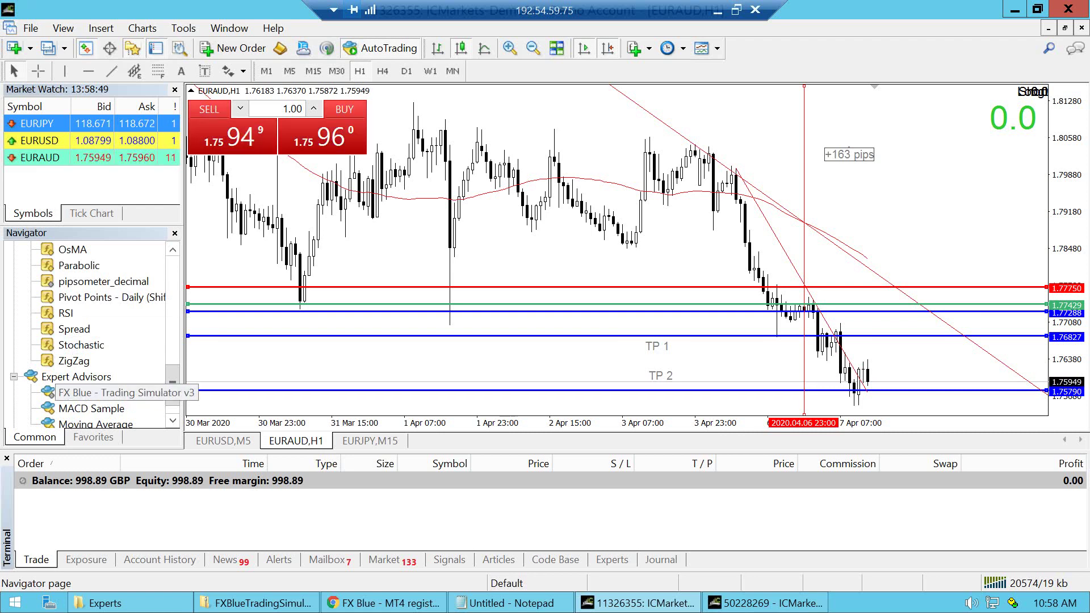
scroll(92, 333, "up", 4)
scroll(93, 332, "up", 1)
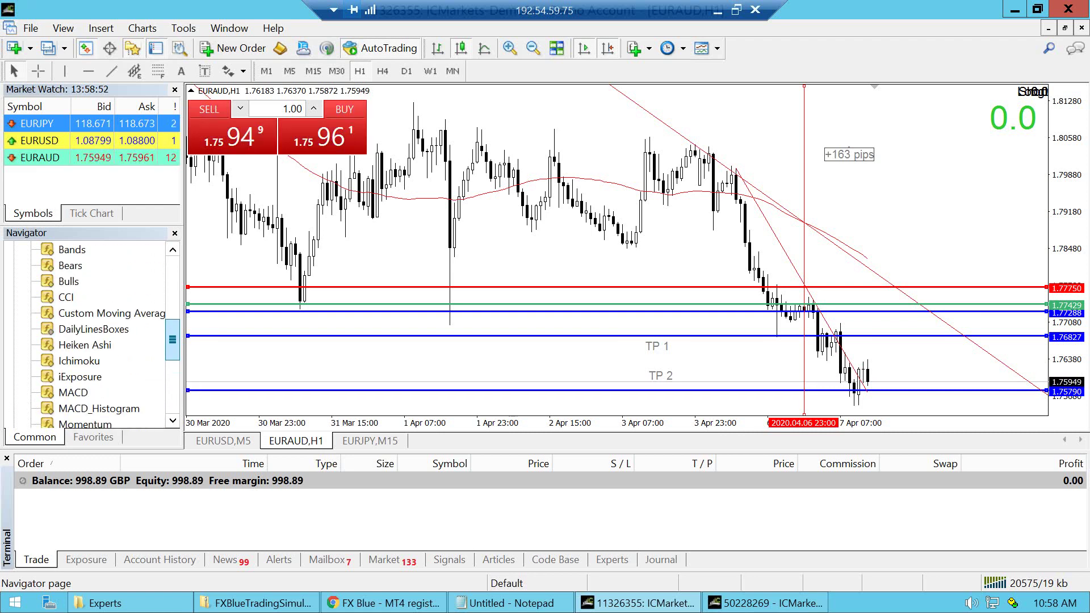
scroll(92, 332, "up", 3)
scroll(93, 333, "up", 1)
scroll(93, 332, "down", 7)
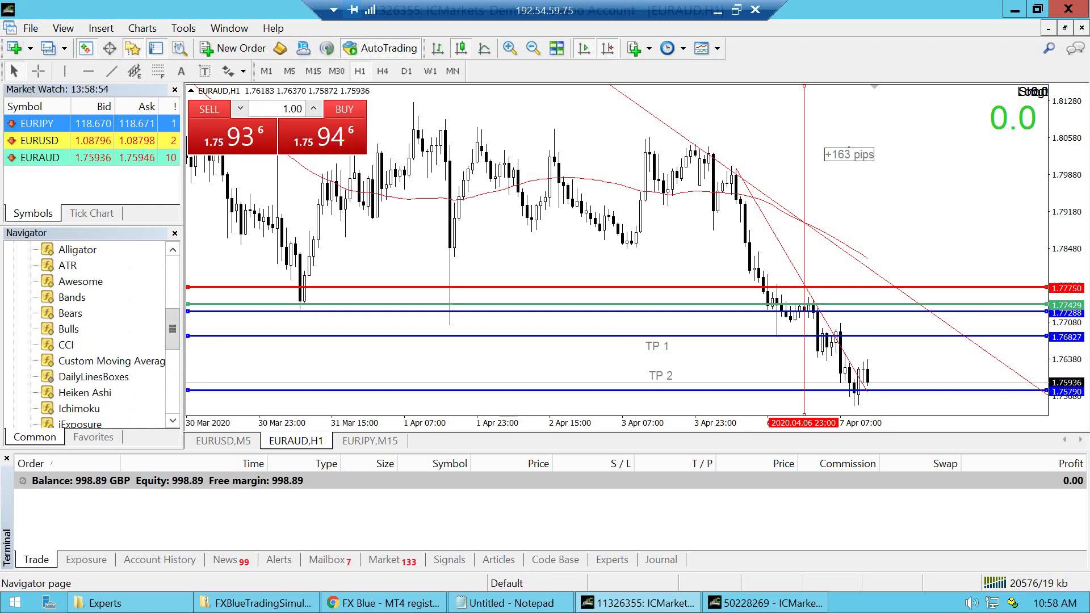
scroll(93, 333, "down", 3)
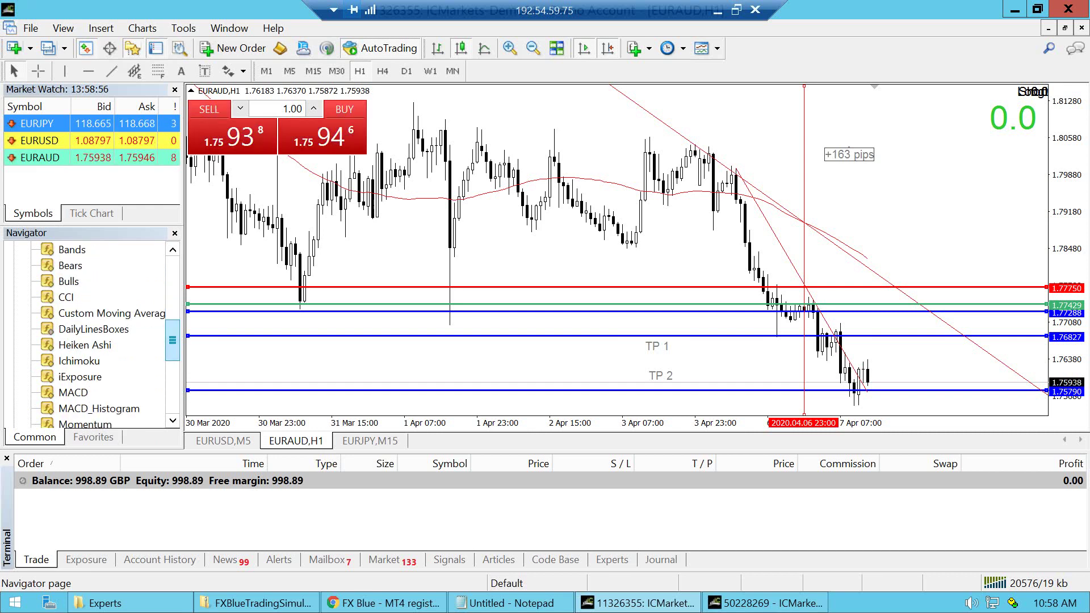
left_click(370, 441)
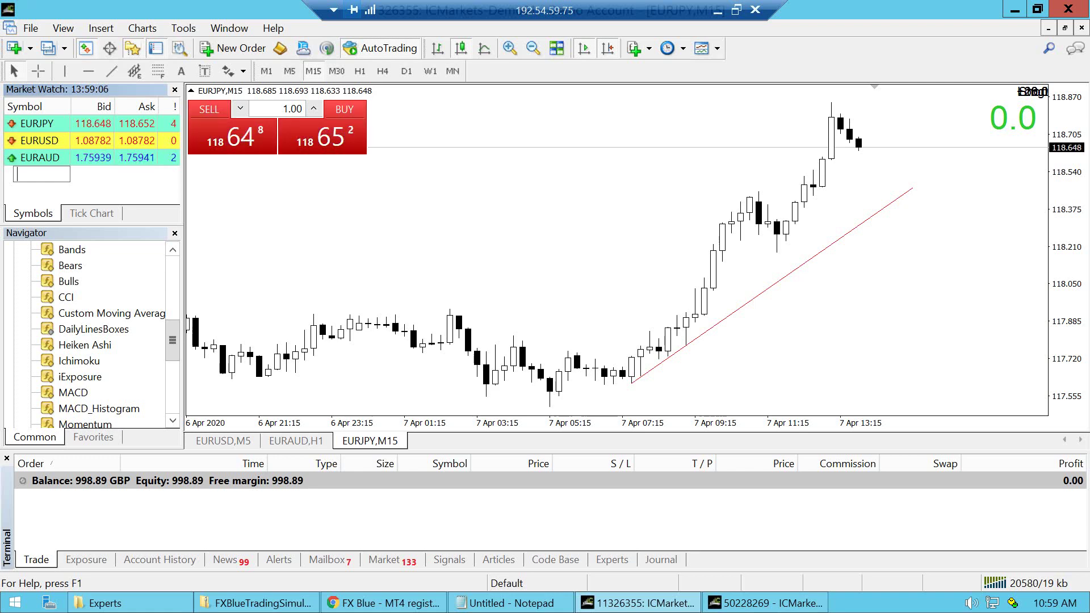
type("EURZAR")
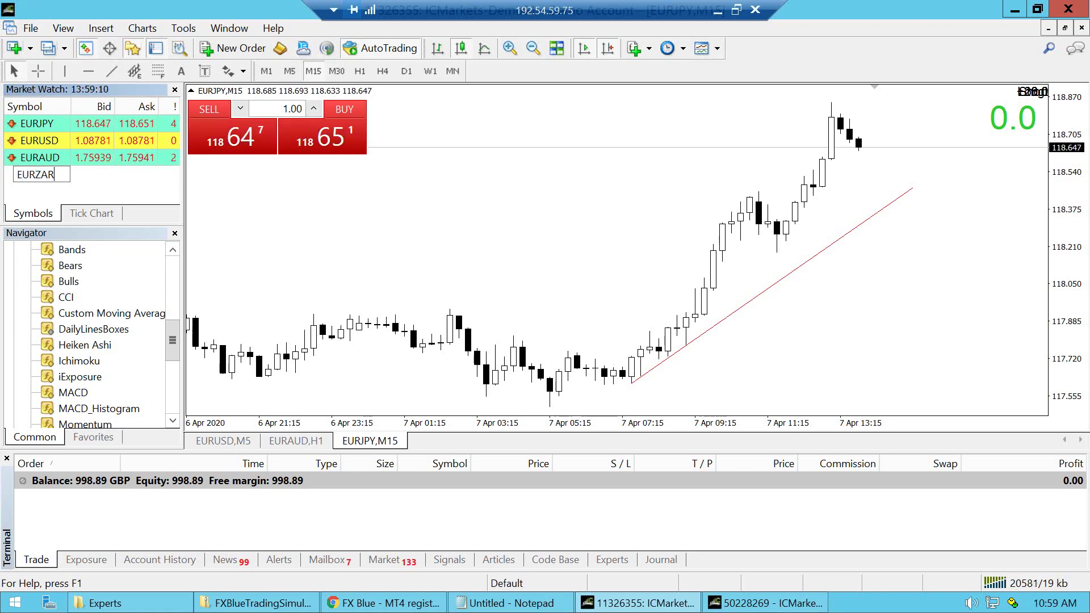
Add EURZAR to the Market Watch symbol list.
key("Return")
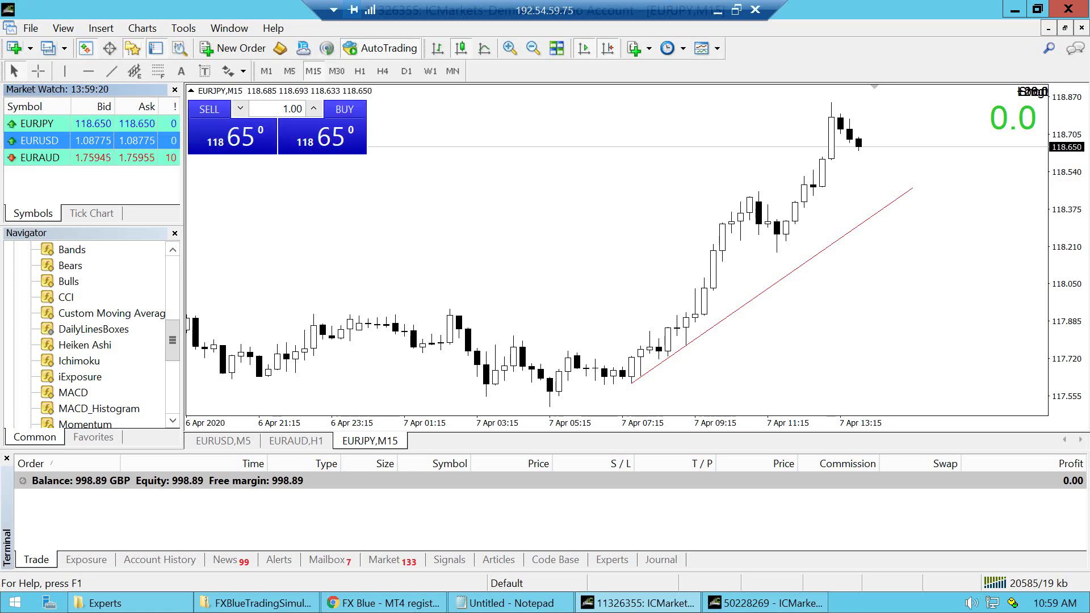
key("Down")
key("Down")
type("EURZAR")
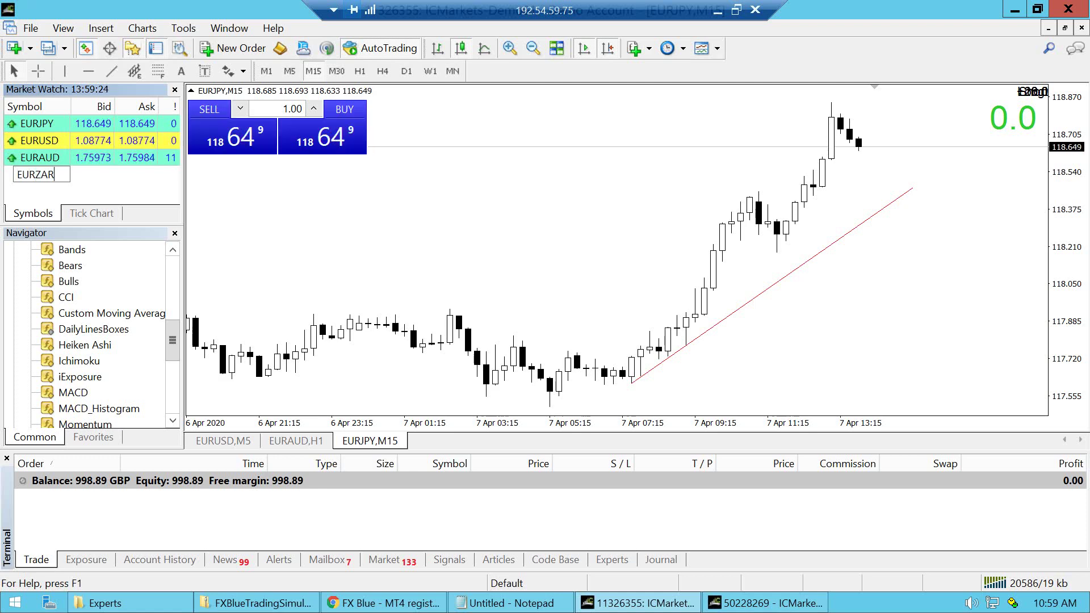
key("Return")
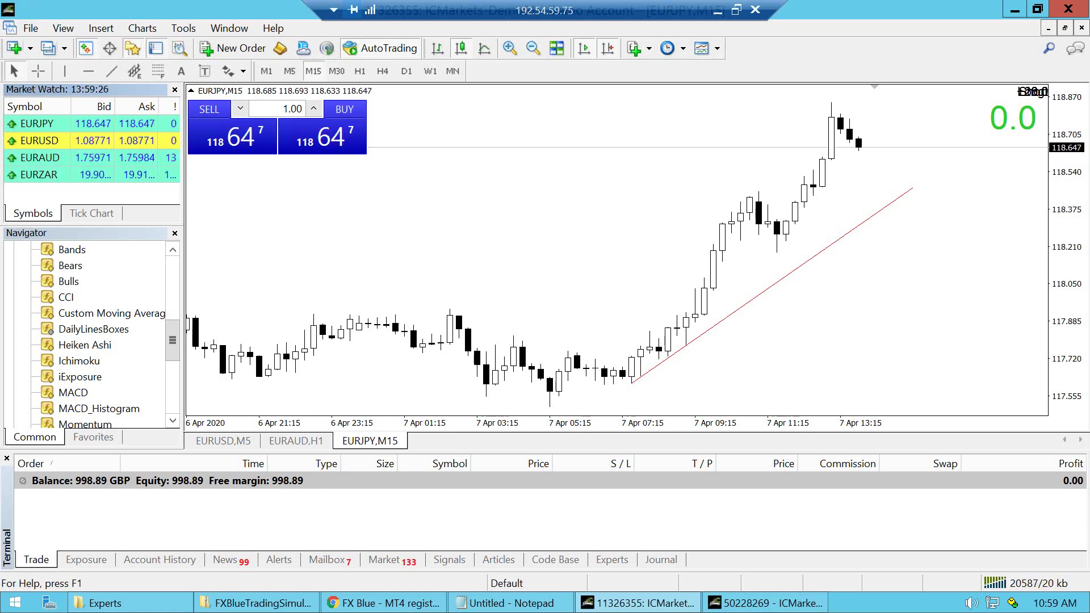
Open a new EURZAR M5 chart window.
key("Menu")
key("Down")
key("Down")
key("Down")
key("Up")
key("Return")
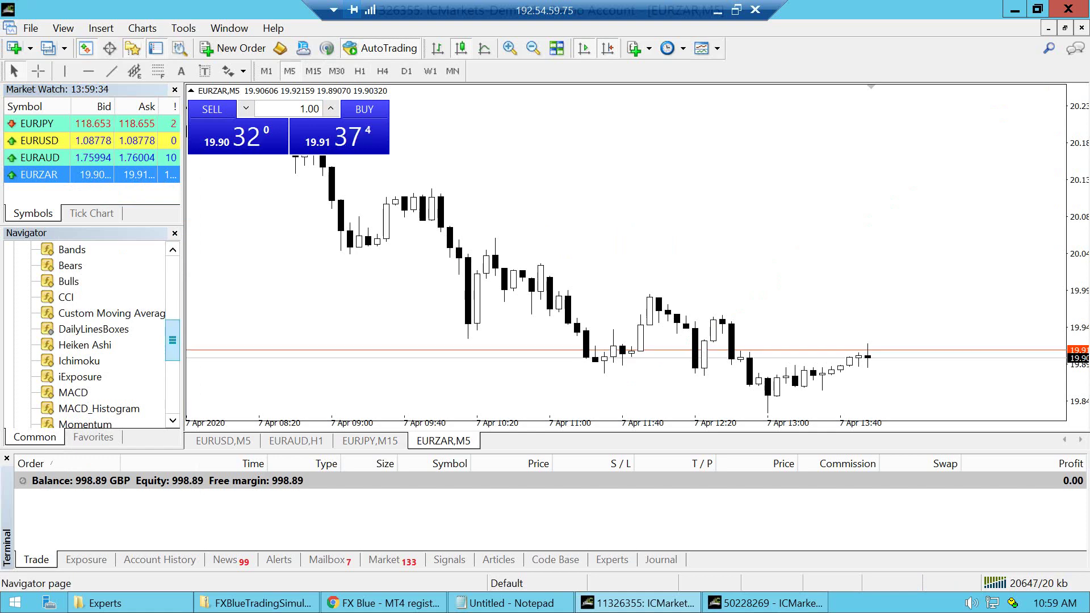
scroll(94, 337, "up", 1)
scroll(93, 337, "up", 2)
scroll(94, 337, "up", 1)
scroll(94, 337, "up", 1)
scroll(95, 337, "up", 1)
scroll(94, 337, "down", 1)
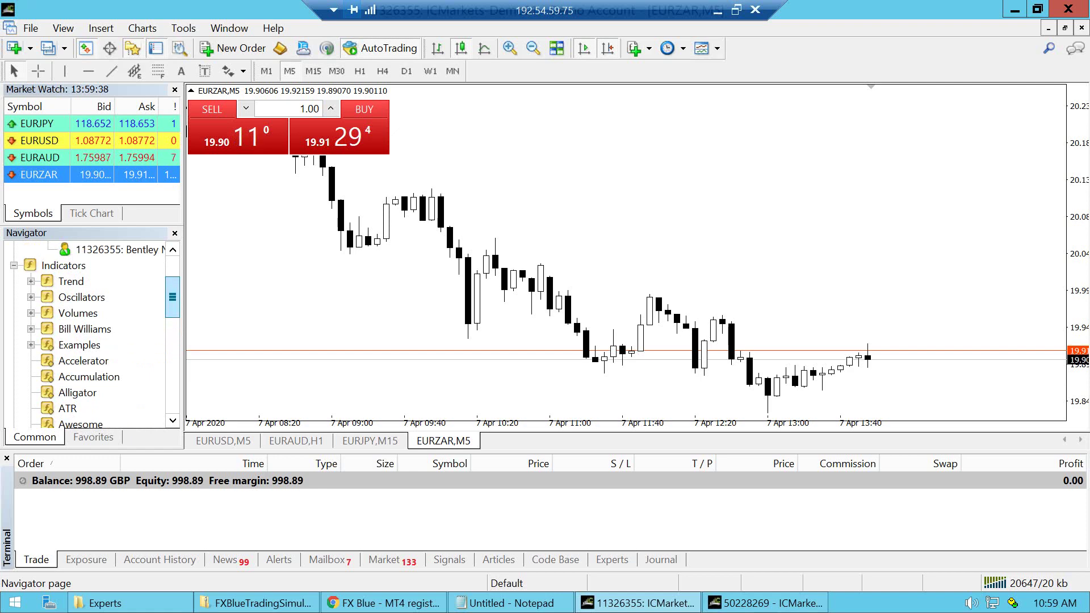
scroll(94, 336, "down", 2)
scroll(94, 336, "down", 2)
scroll(94, 336, "down", 2)
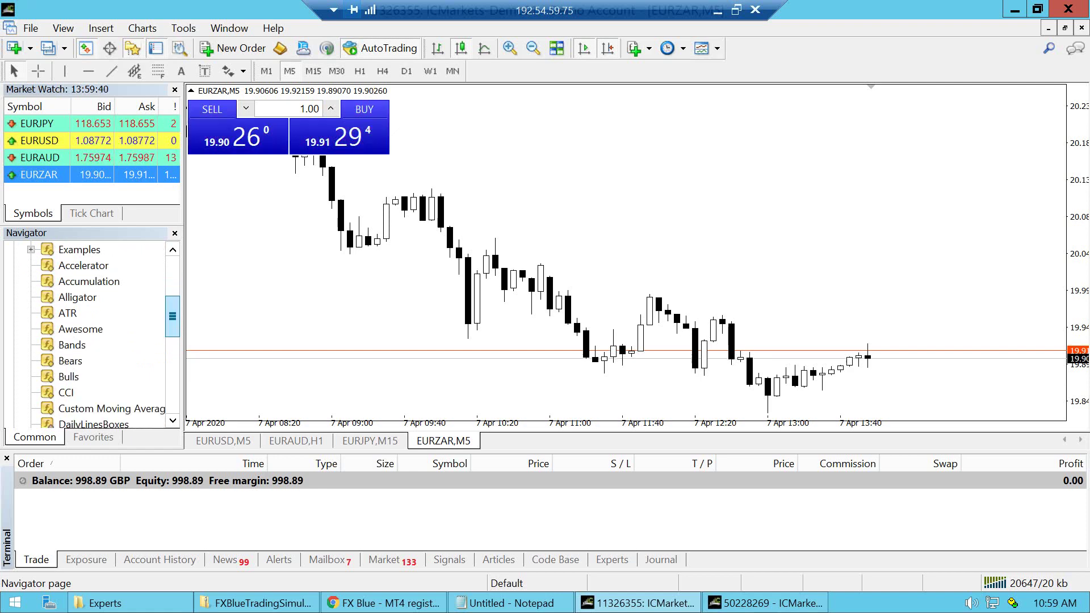
scroll(94, 337, "down", 1)
scroll(94, 336, "down", 2)
scroll(94, 337, "down", 3)
scroll(93, 336, "down", 3)
scroll(94, 337, "down", 3)
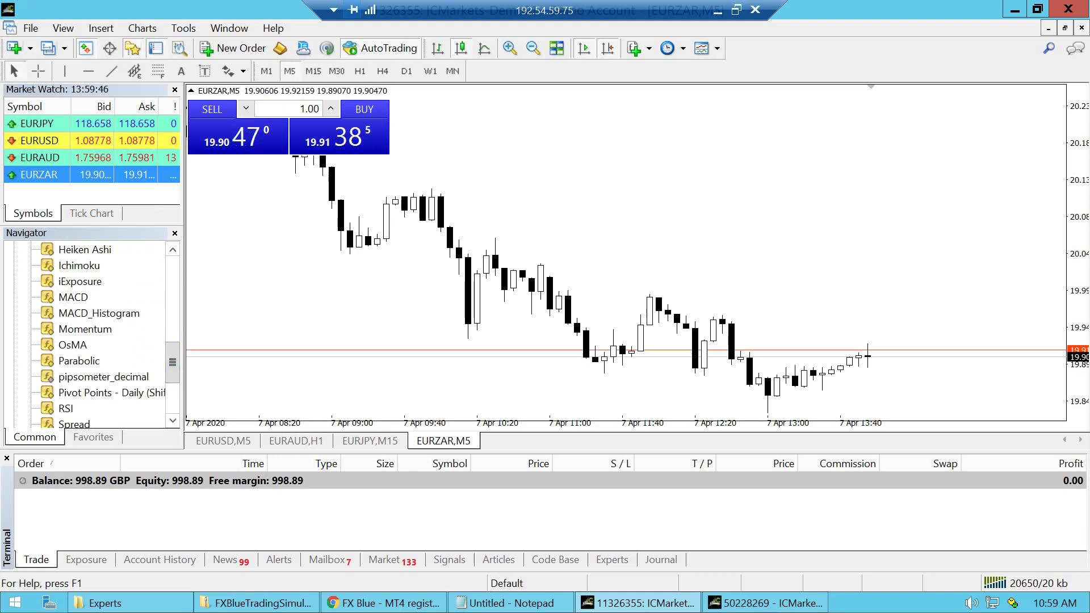
Attach pipsometer_decimal to the EURZAR M5 chart with its default settings.
double_click(103, 377)
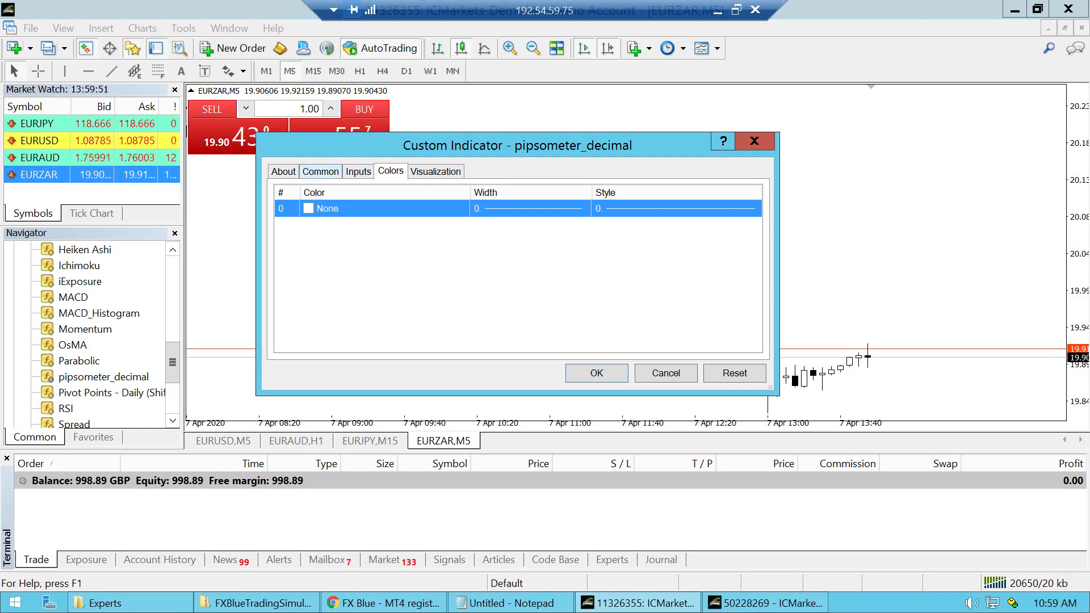
key("Return")
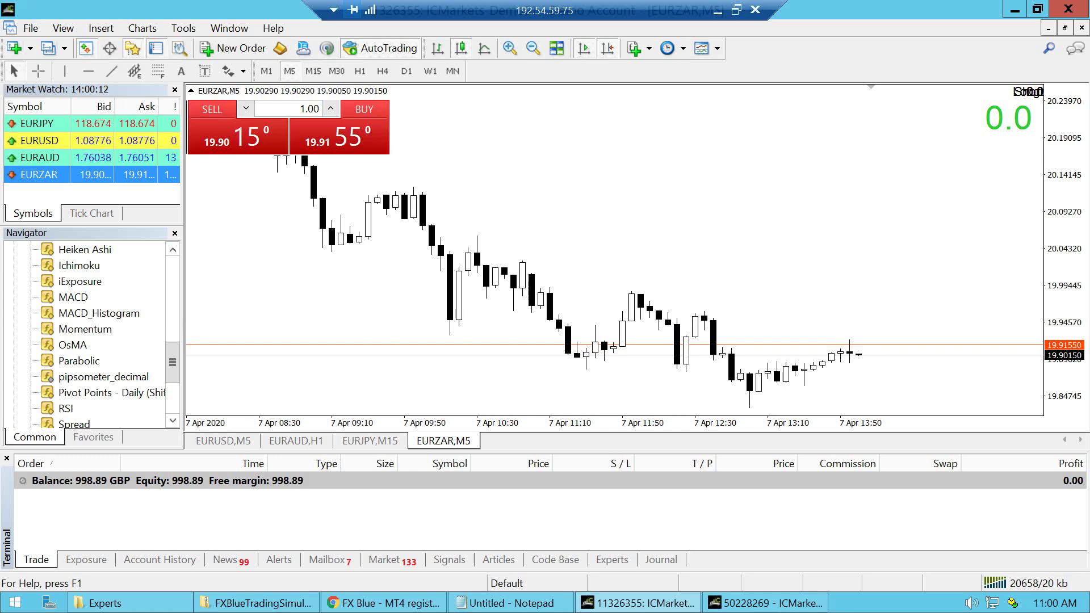
left_click(38, 71)
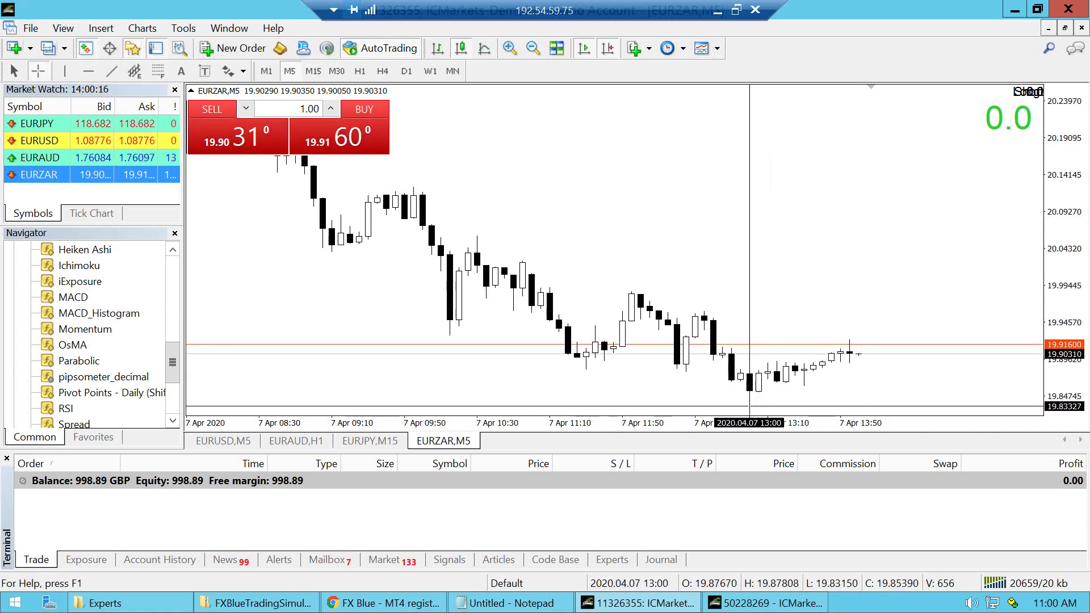
left_click_drag(751, 406, 860, 350)
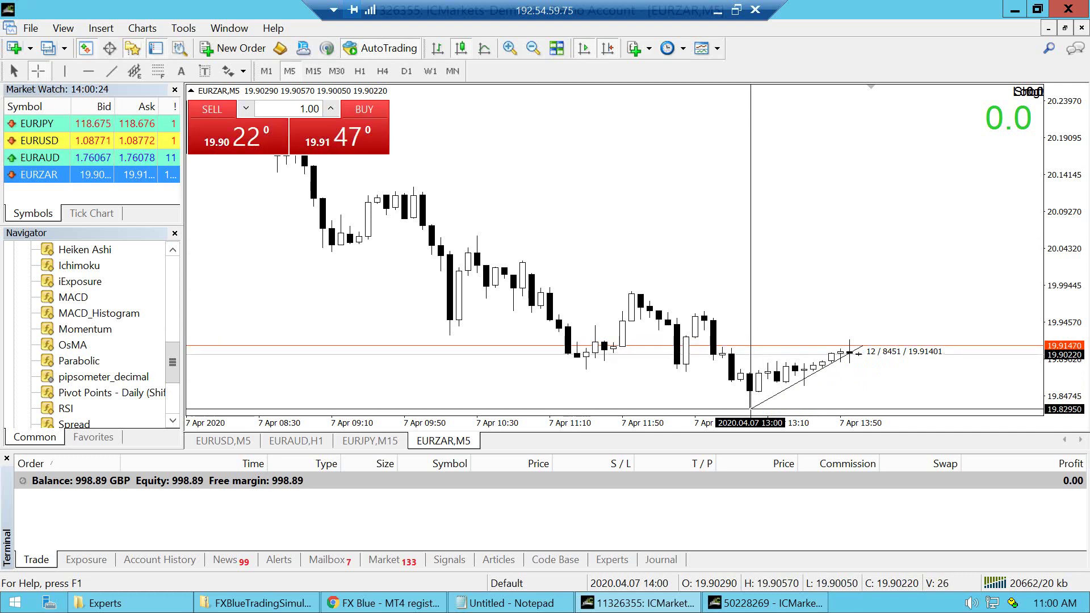
mouse_move(861, 348)
left_mouse_down()
mouse_move(809, 371)
mouse_move(832, 353)
mouse_move(859, 353)
left_mouse_up()
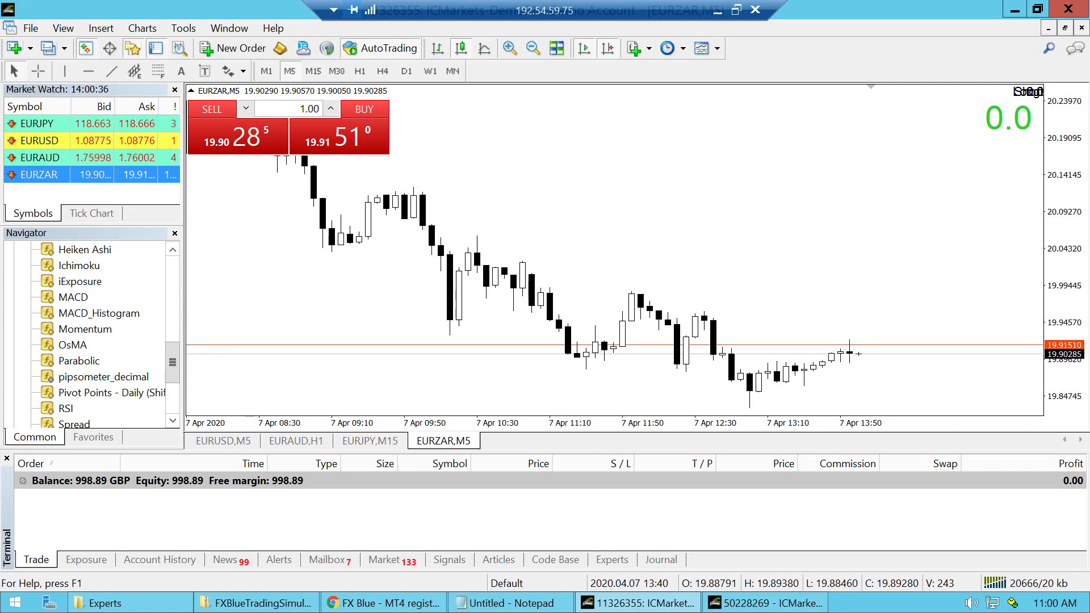
key("alt+f")
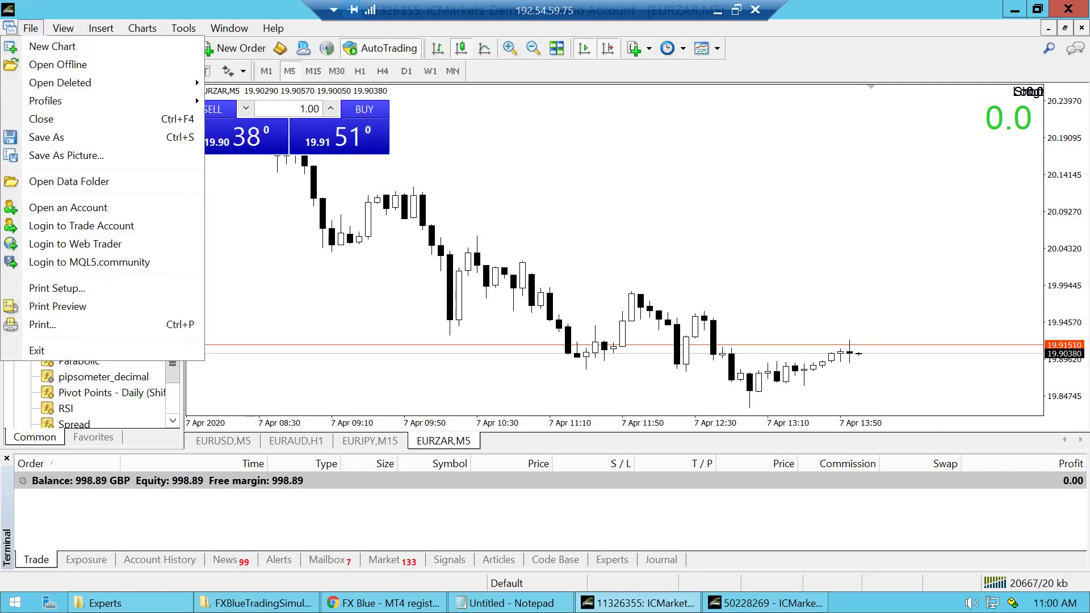
key("Escape")
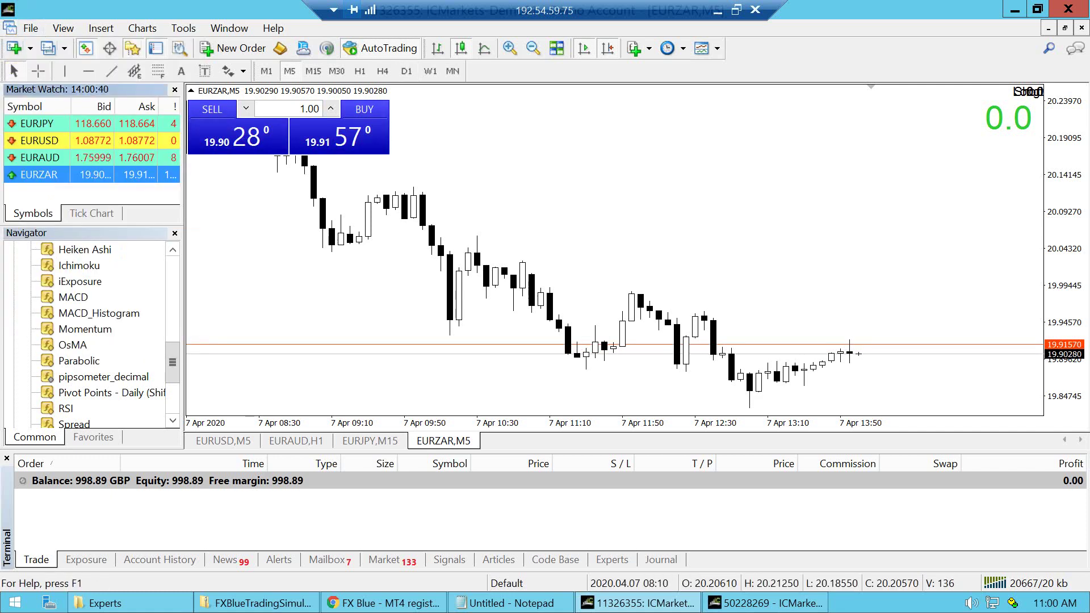
left_click(573, 236)
double_click(574, 237)
left_click(582, 254)
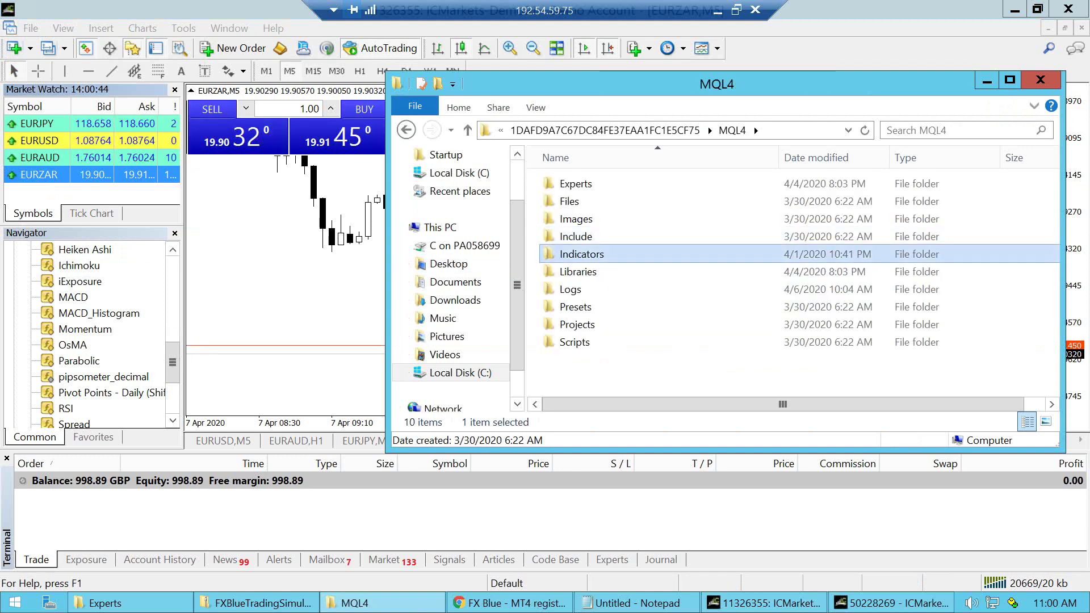
double_click(582, 254)
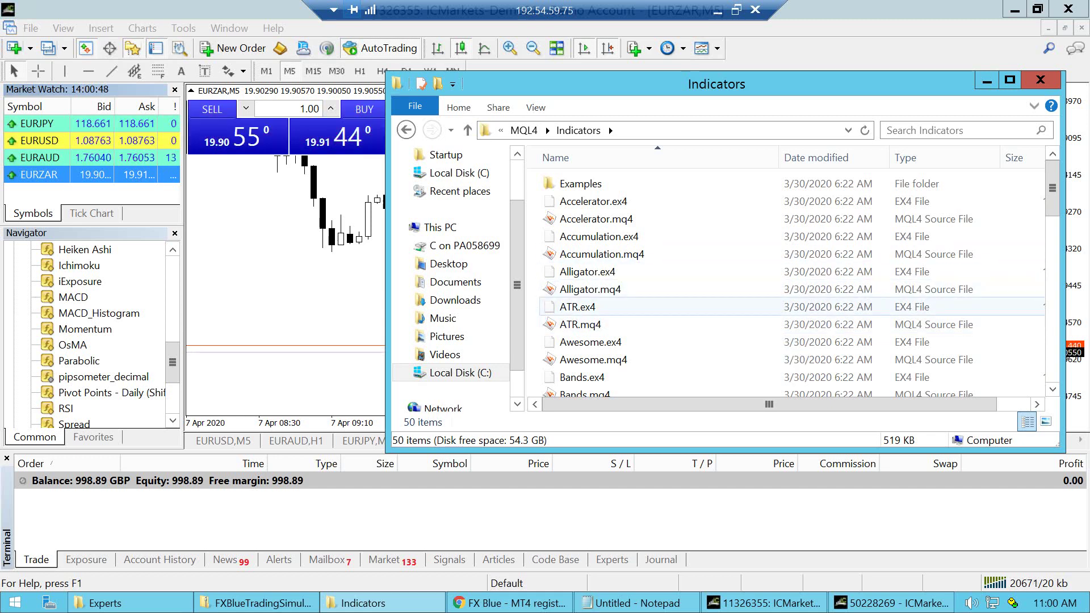
left_click(1041, 80)
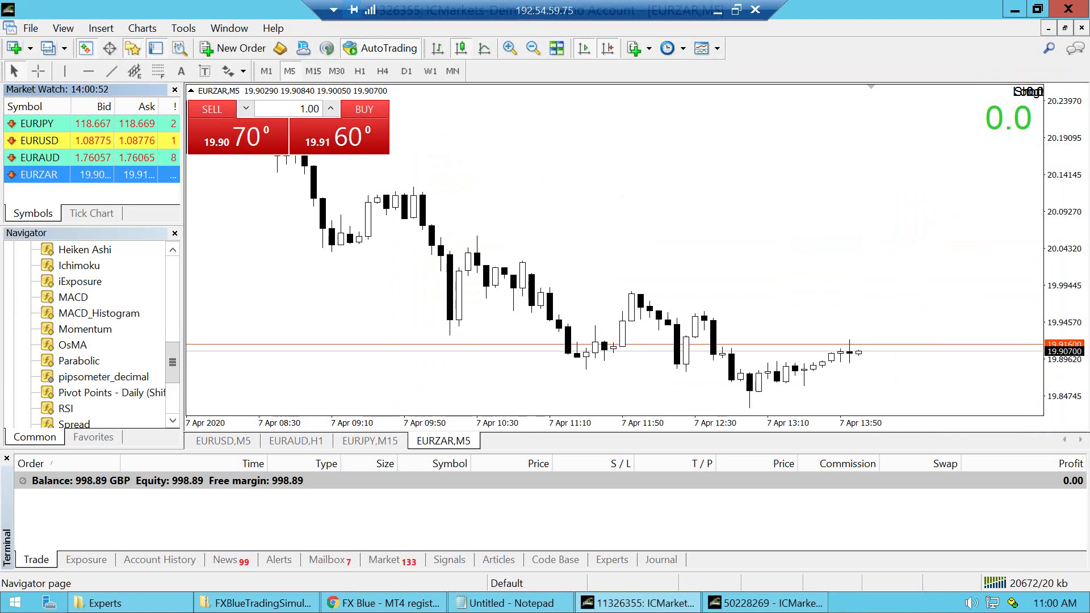
left_click(102, 377)
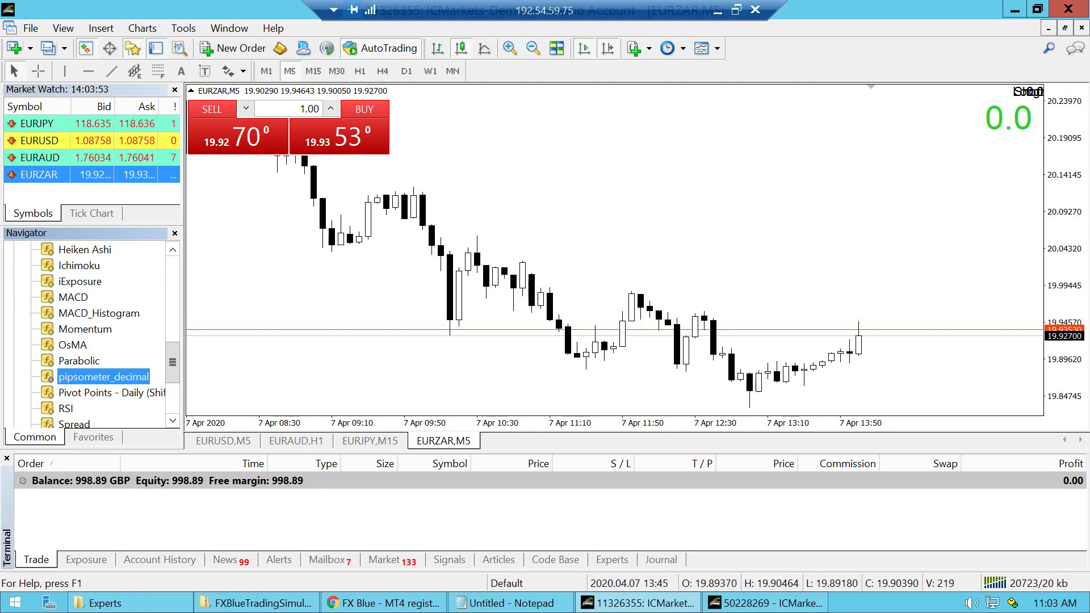
Return to the local desktop, glance at the Messenger pipsometer chat, then open TradingView EURUSD.
left_click(718, 10)
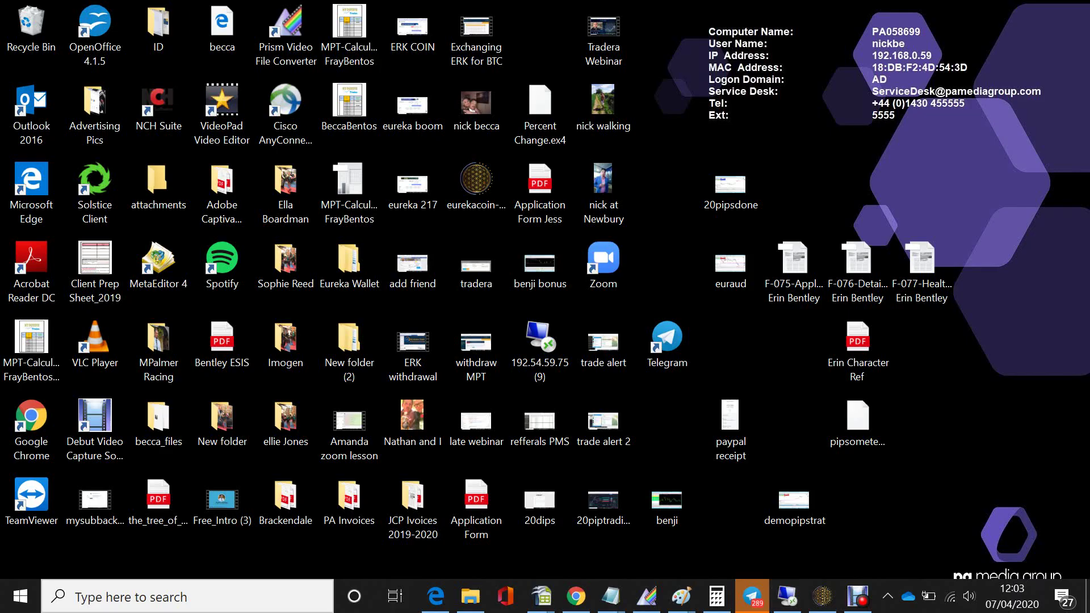
left_click(576, 597)
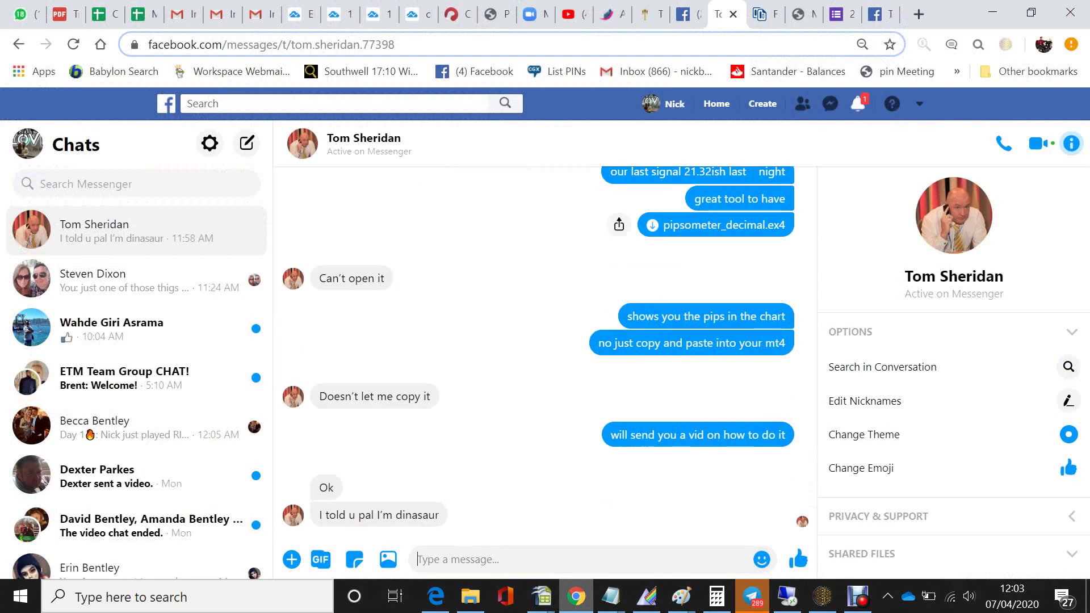
left_click(417, 559)
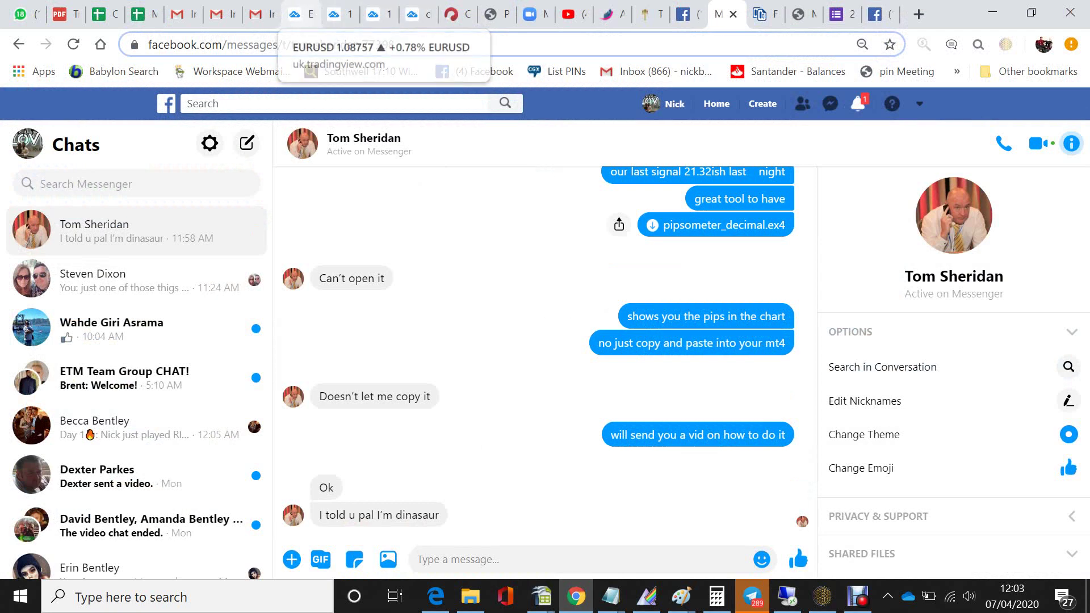
left_click(294, 13)
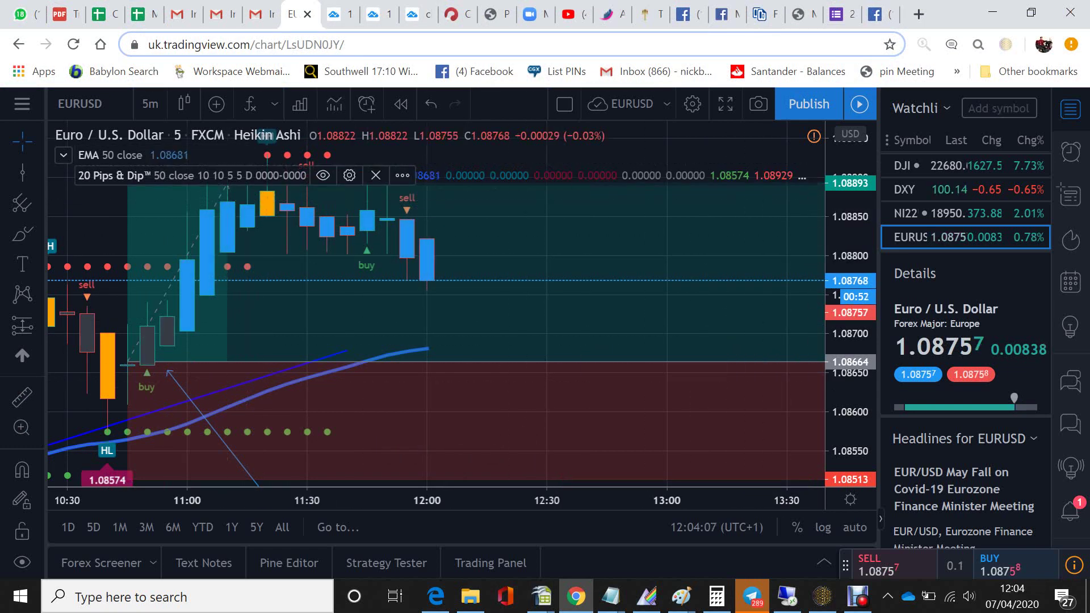
Hide the 20 Pips & Dip indicator, select the long-position drawing, and zoom out.
left_click(322, 174)
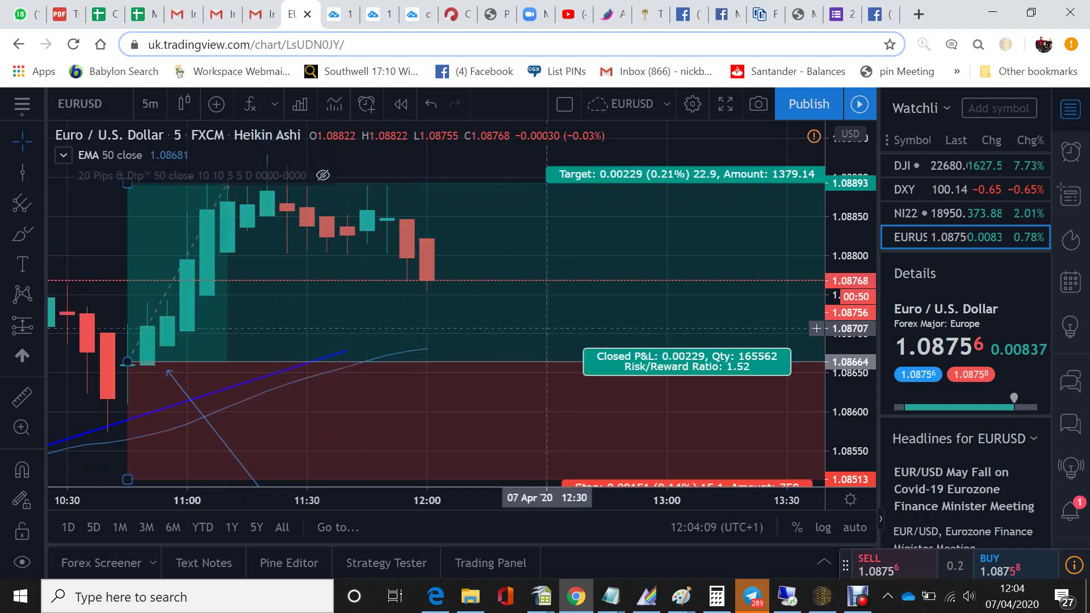
left_click(490, 329)
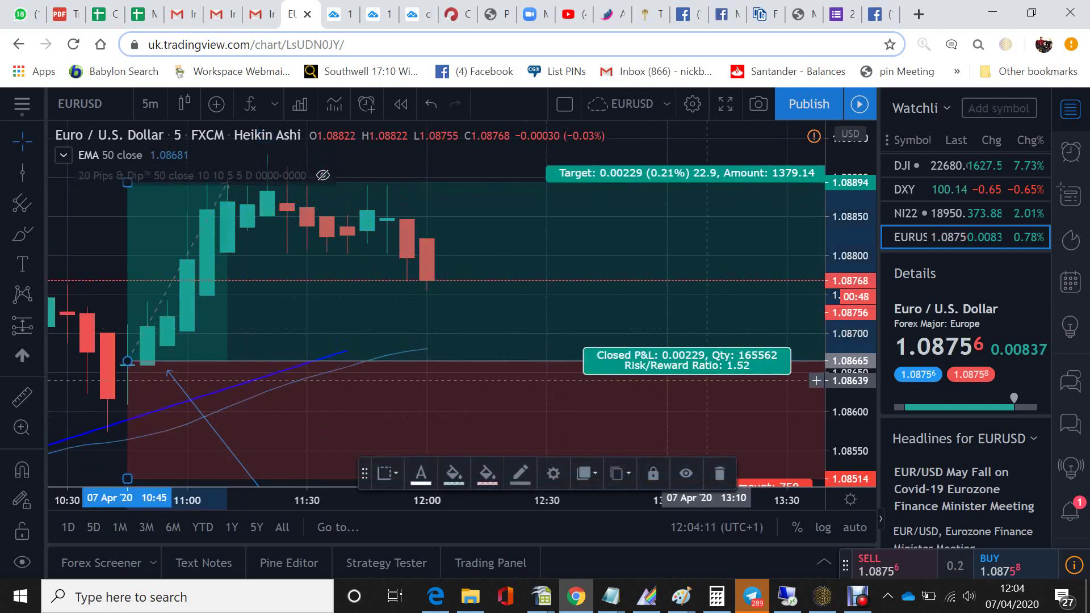
left_click_drag(851, 255, 852, 290)
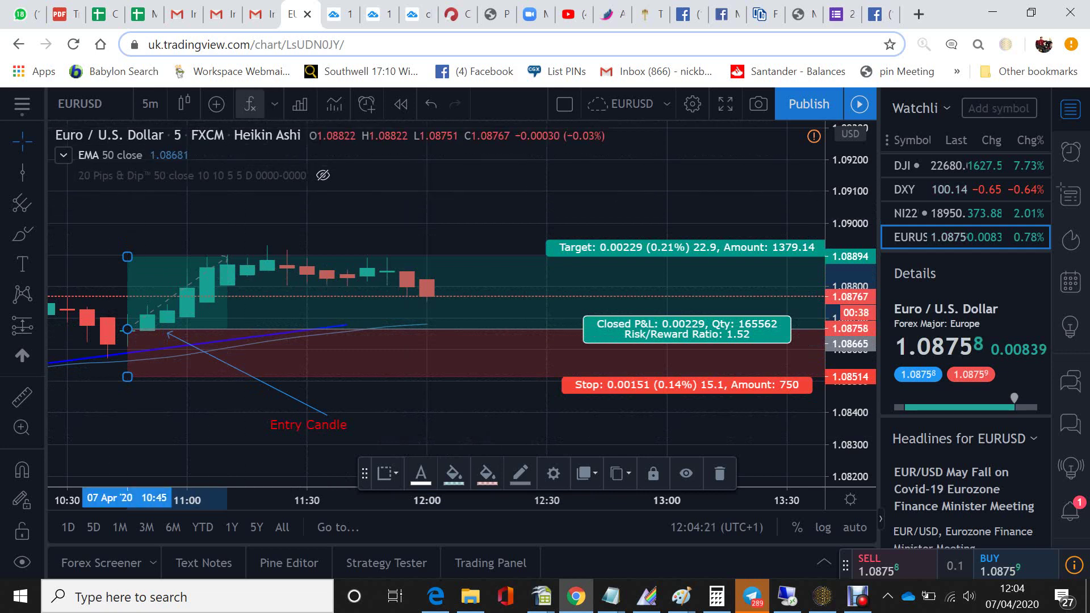
left_click(250, 105)
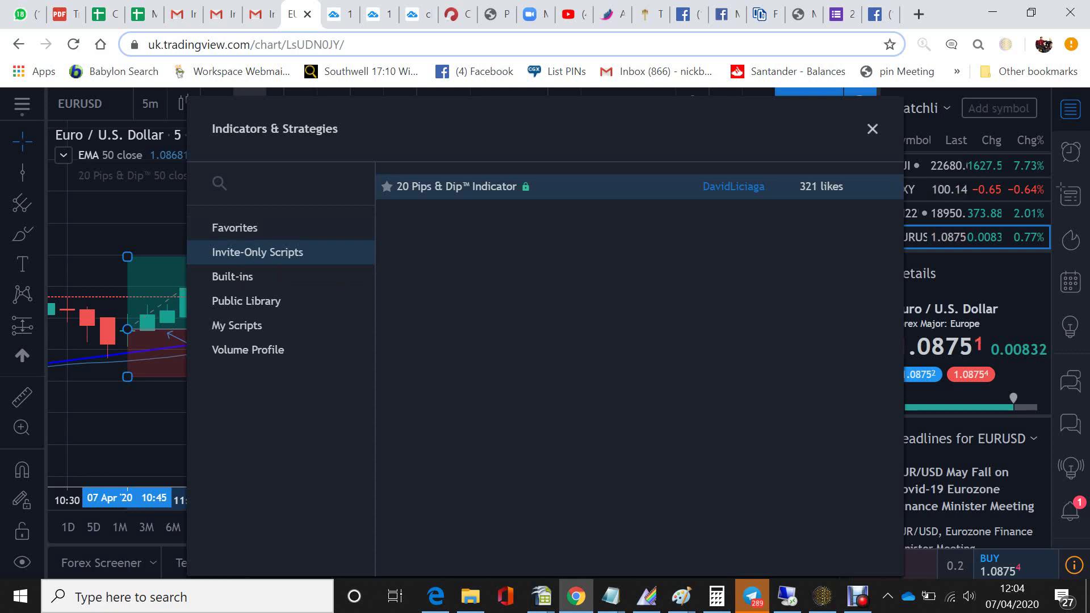
key("Escape")
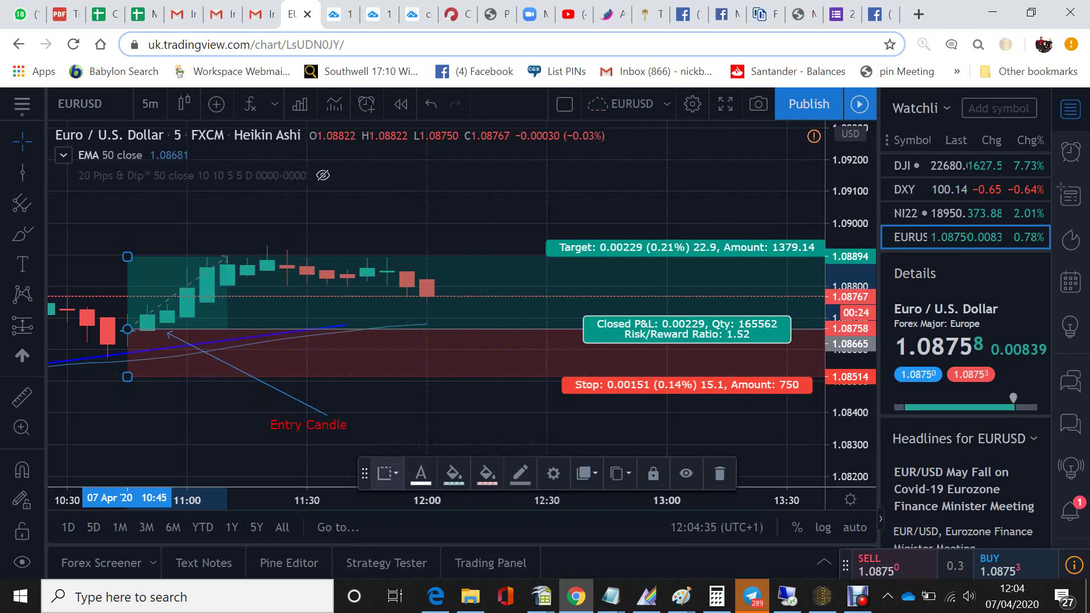
left_click(387, 446)
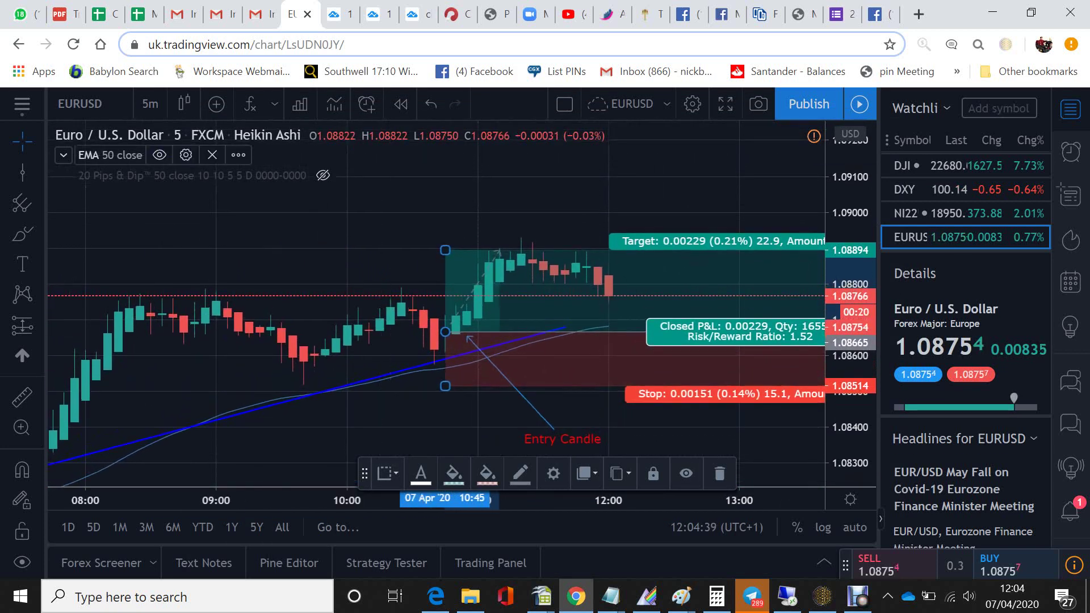
left_click(79, 103)
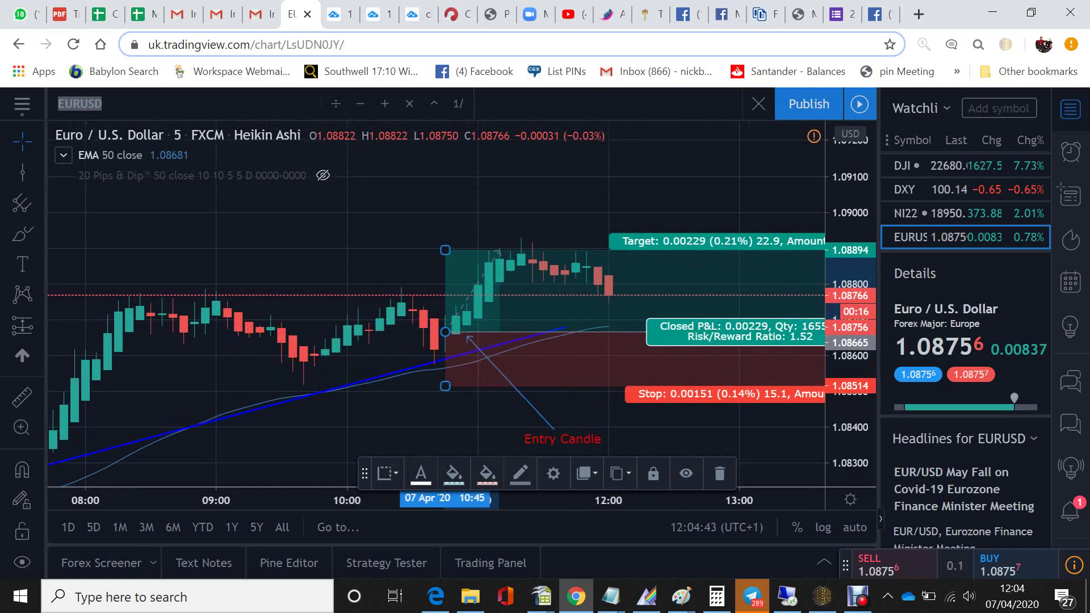
type("GBP")
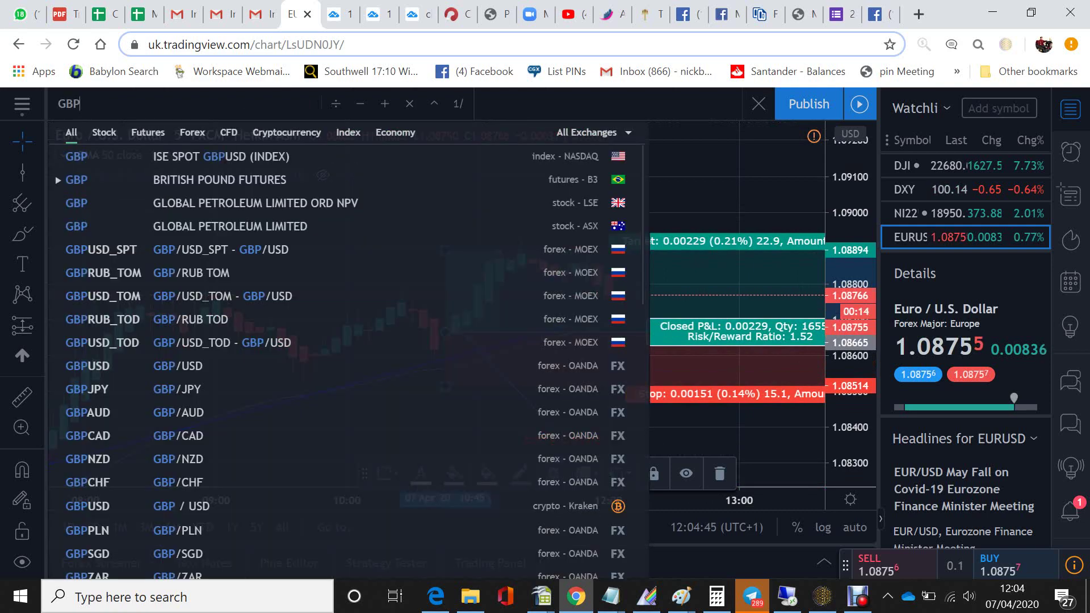
type("USD")
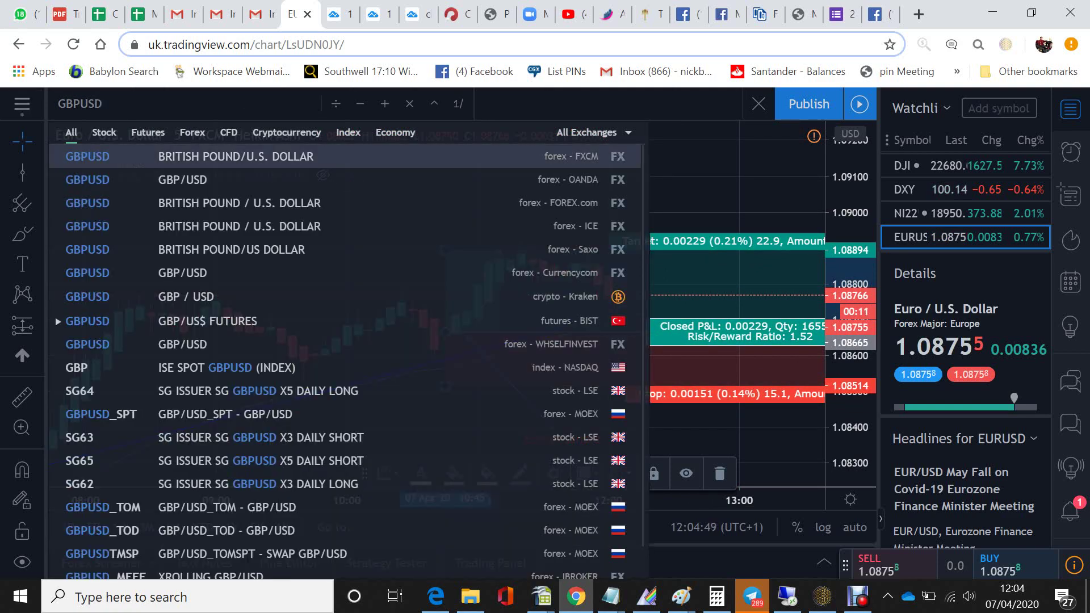
Load GBPUSD from the symbol search and remove all of its drawings.
key("Return")
mouse_move(410, 448)
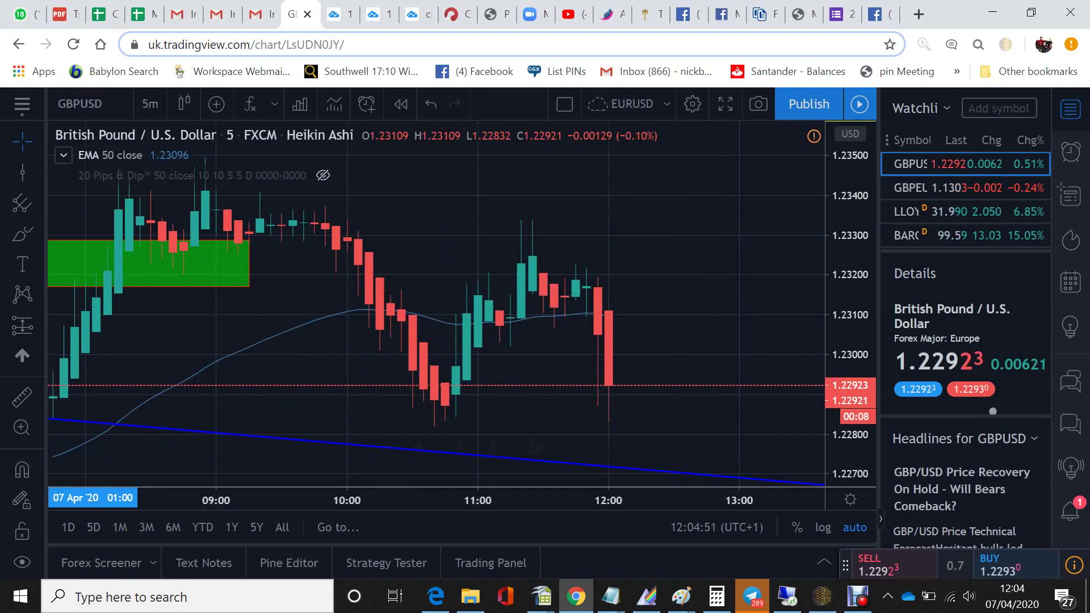
scroll(391, 459, "down", 5)
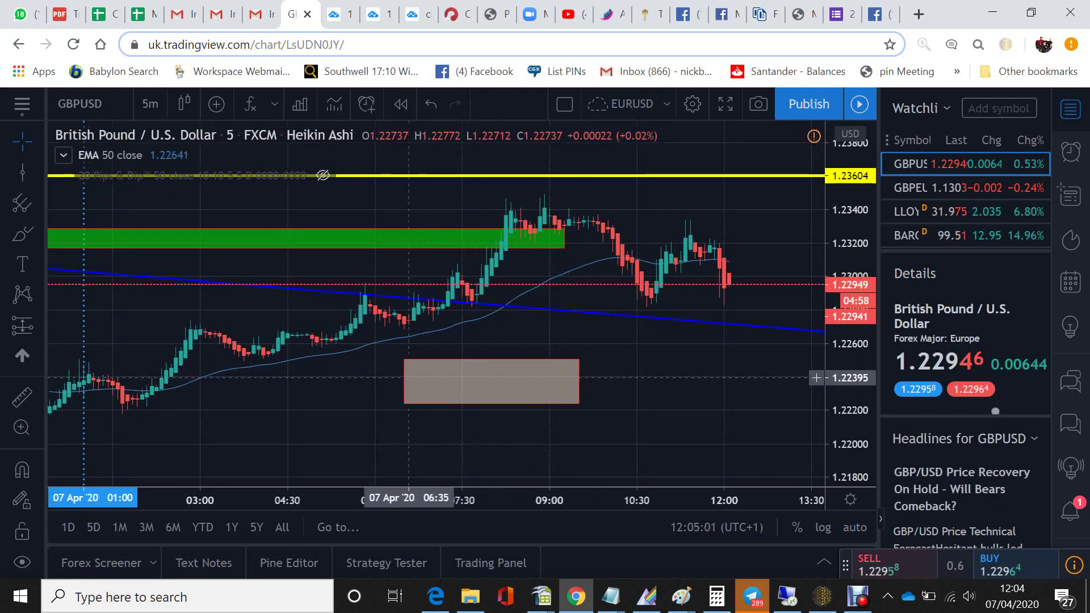
left_click(417, 375)
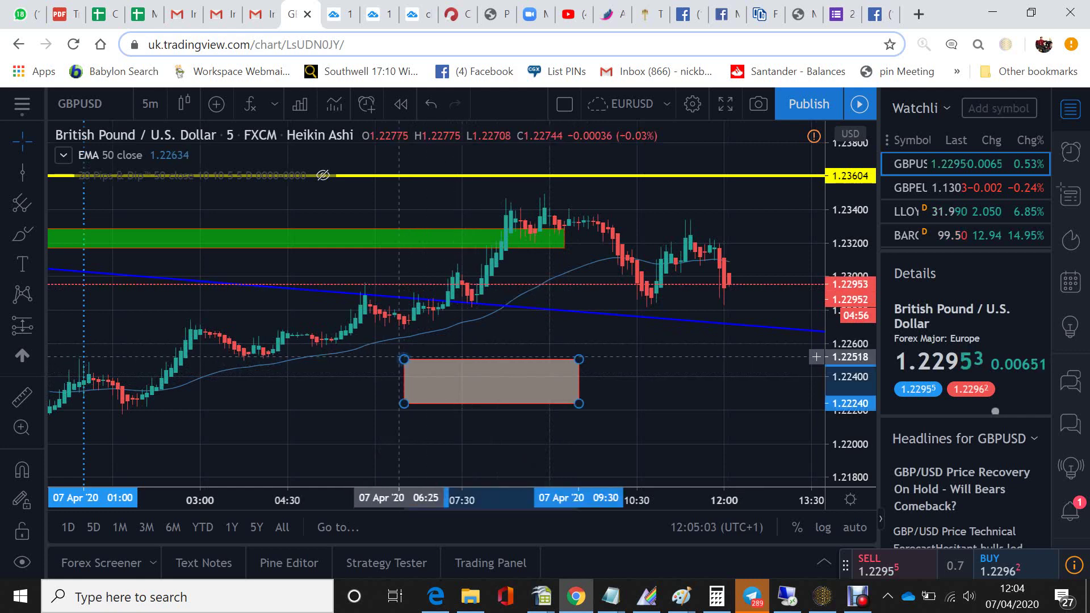
left_click(686, 474)
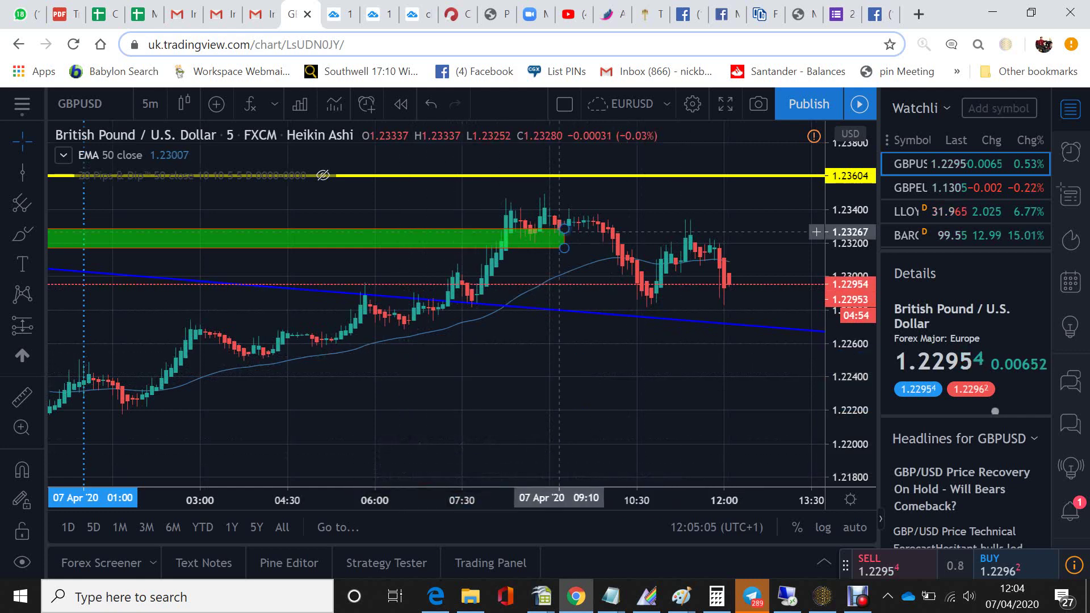
right_click(816, 376)
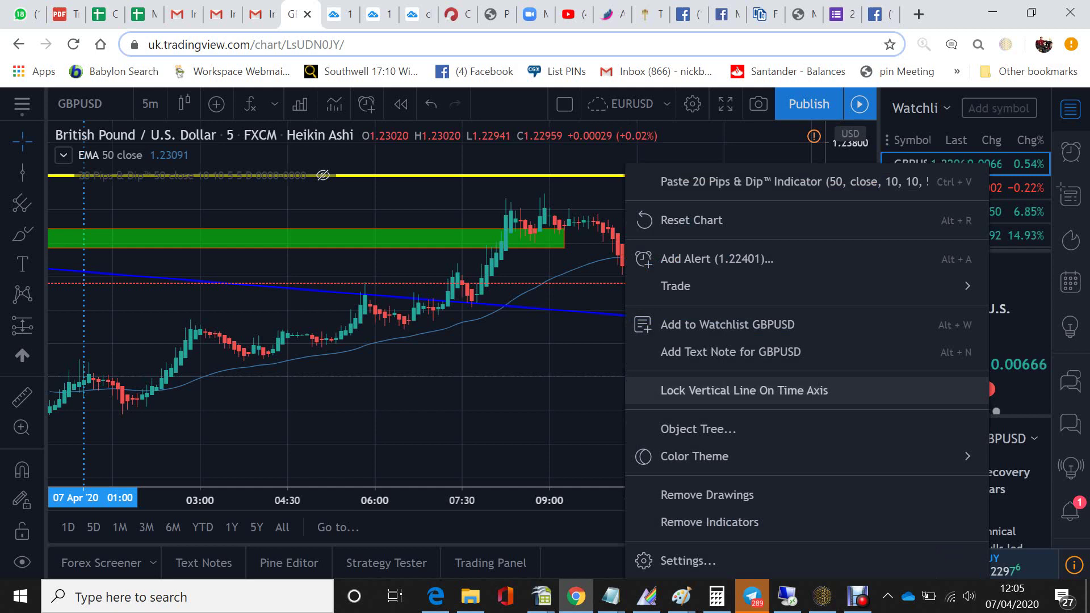
left_click(707, 495)
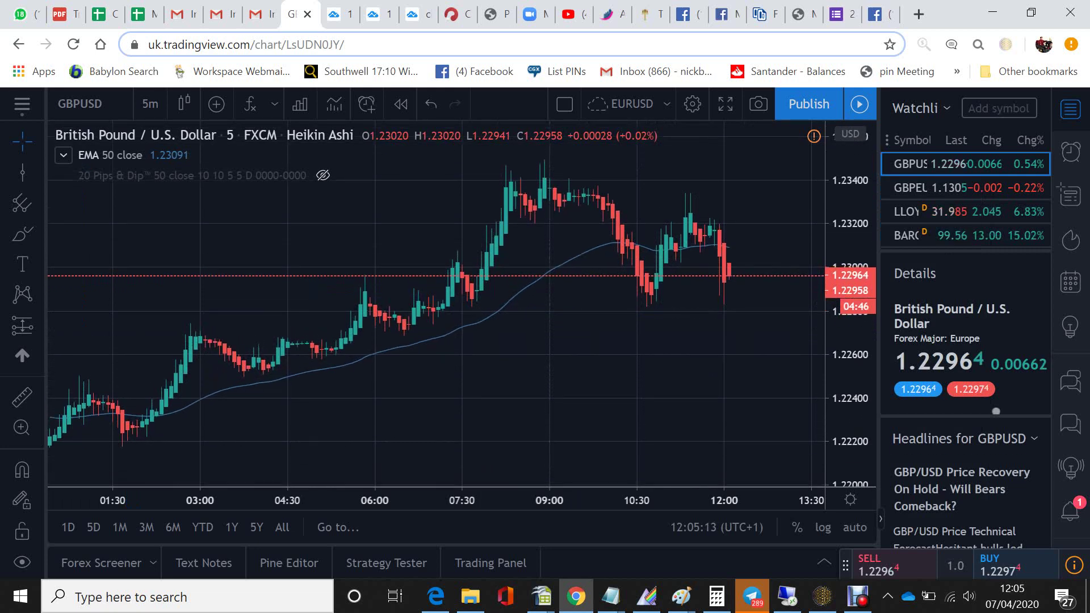
Switch GBPUSD to daily candles and zoom in on March and April.
left_click(150, 103)
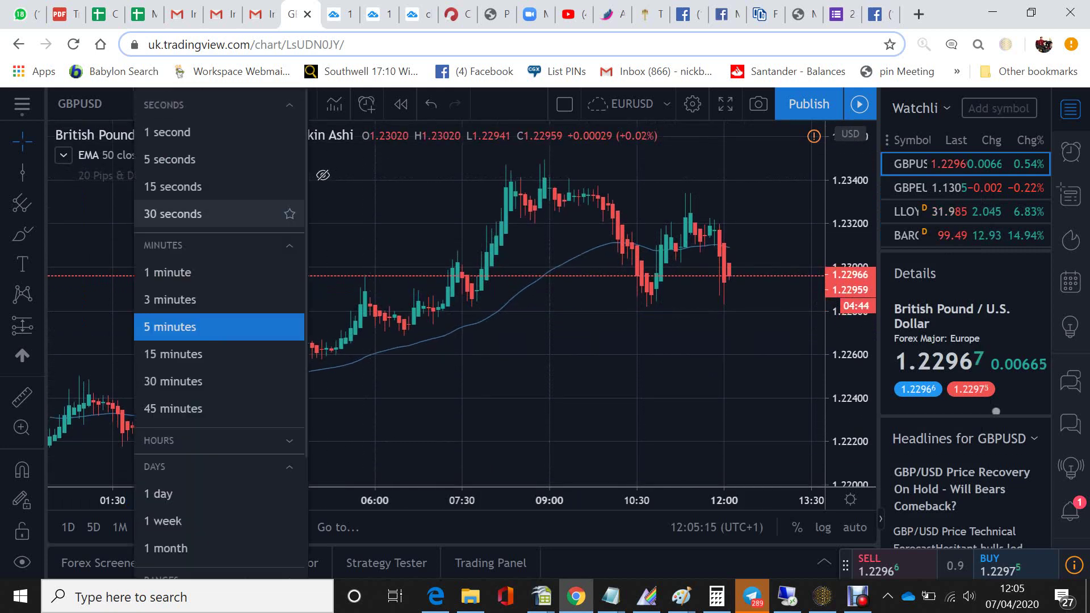
left_click(158, 495)
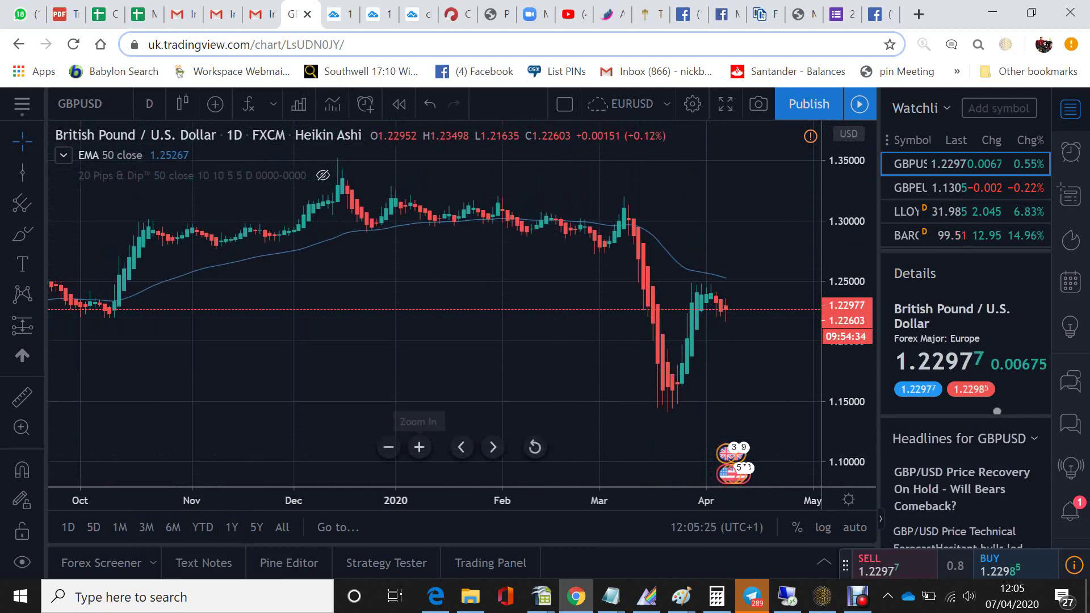
left_click(418, 447)
left_click(418, 447)
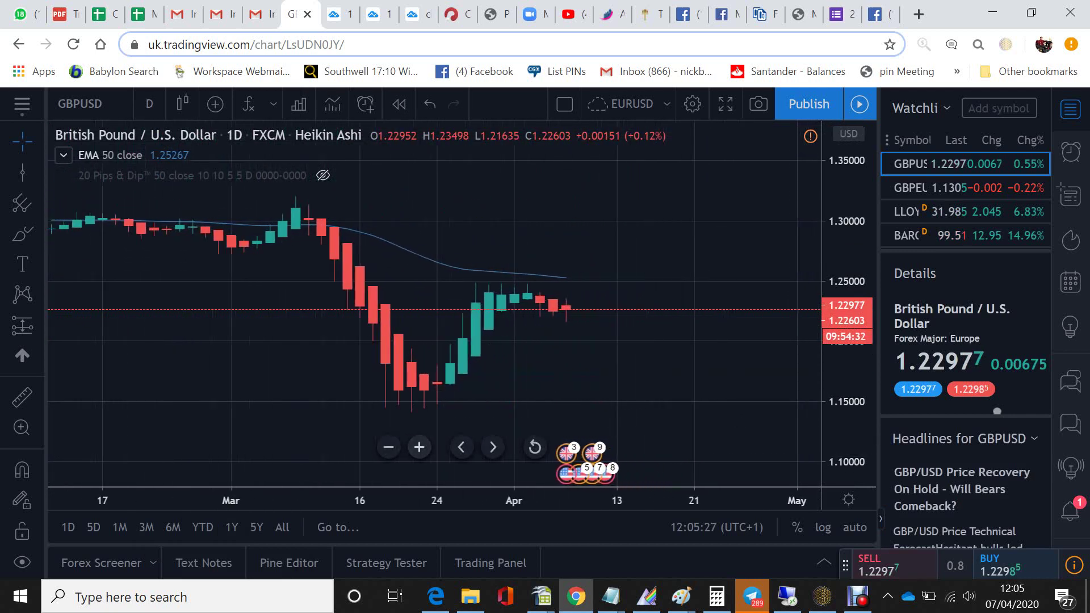
left_click(418, 447)
left_click_drag(450, 387, 628, 366)
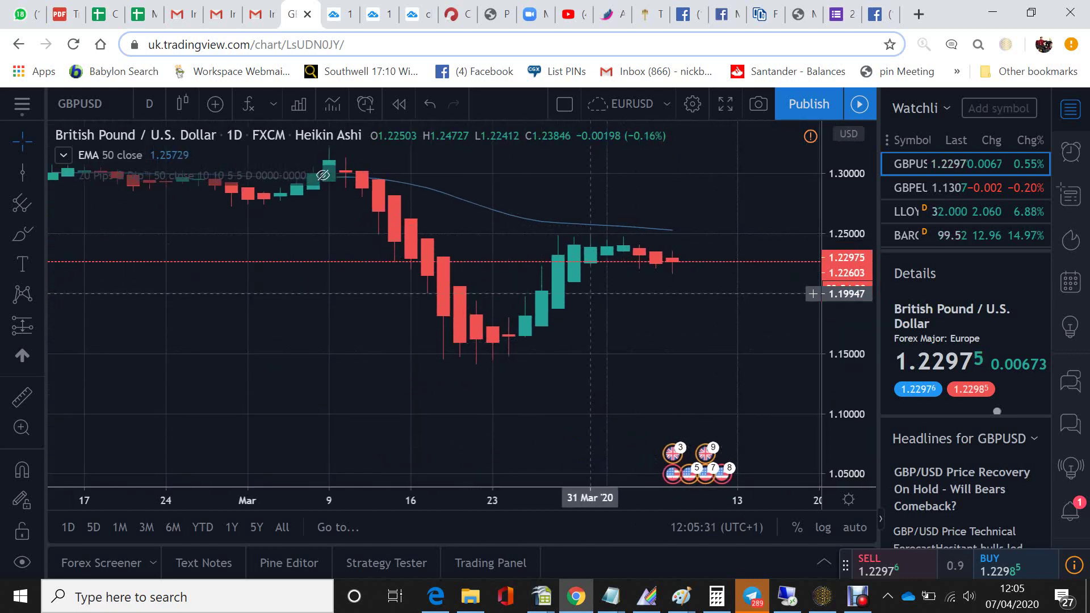
Change to the 1-hour timeframe and fit the recent candles on the price scale.
left_click(149, 104)
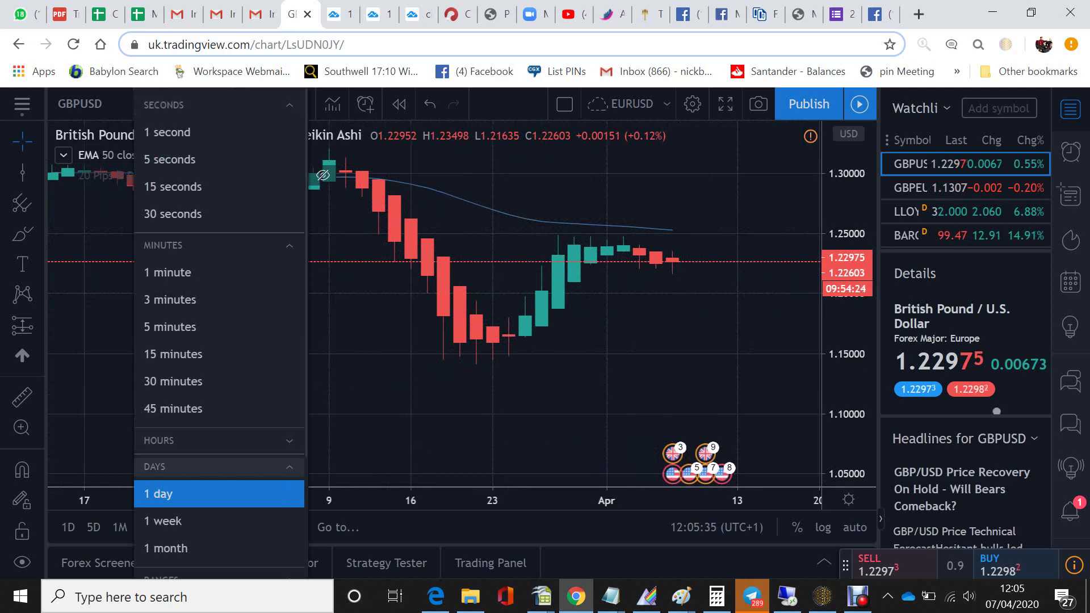
left_click(218, 467)
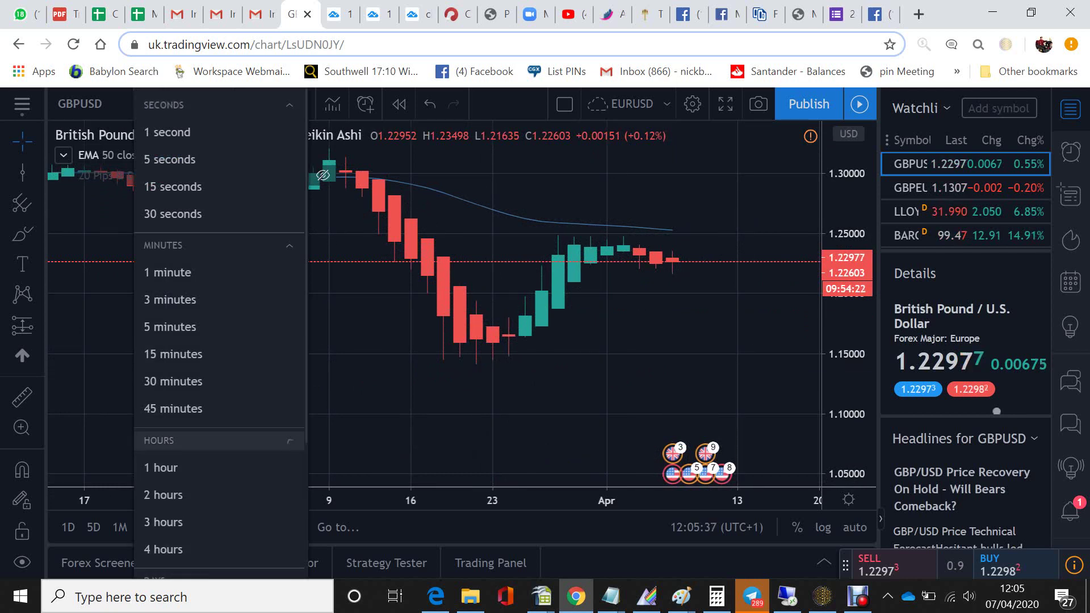
left_click(170, 467)
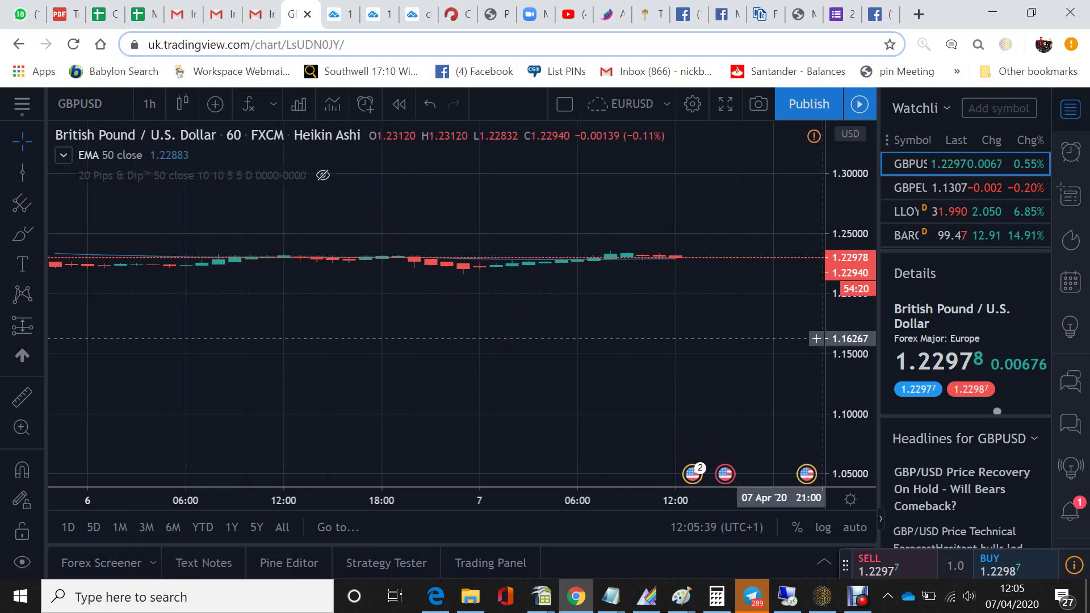
left_click_drag(852, 348, 852, 161)
mouse_move(645, 250)
left_mouse_down()
mouse_move(571, 211)
mouse_move(524, 212)
left_mouse_up()
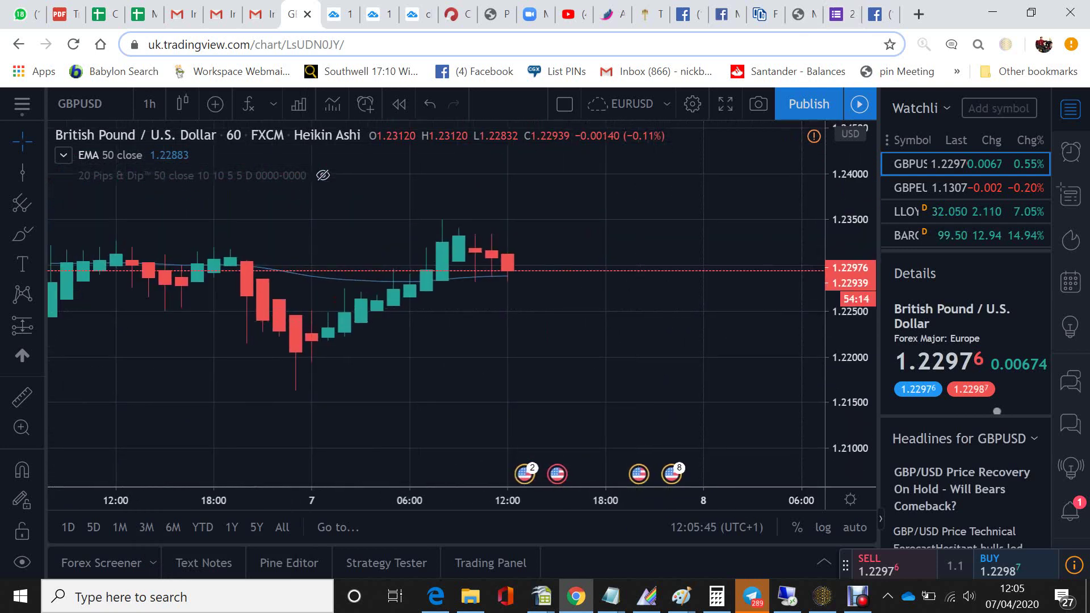
left_click_drag(851, 340, 852, 267)
left_click_drag(490, 343, 720, 298)
left_click_drag(852, 298, 852, 358)
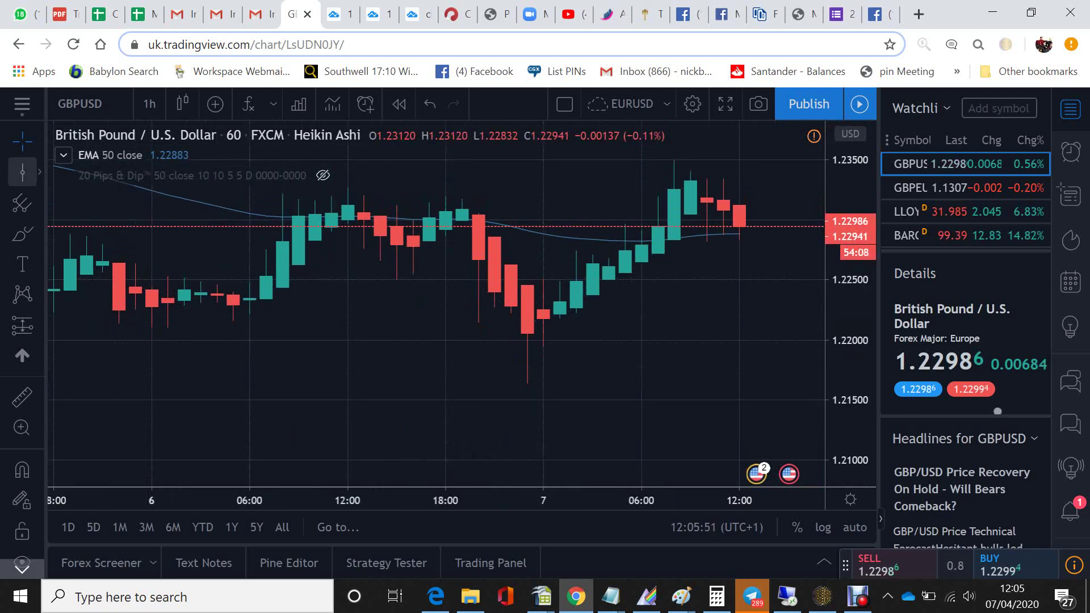
Draw a rising trend line from the 6 April low up to the right.
left_click(22, 172)
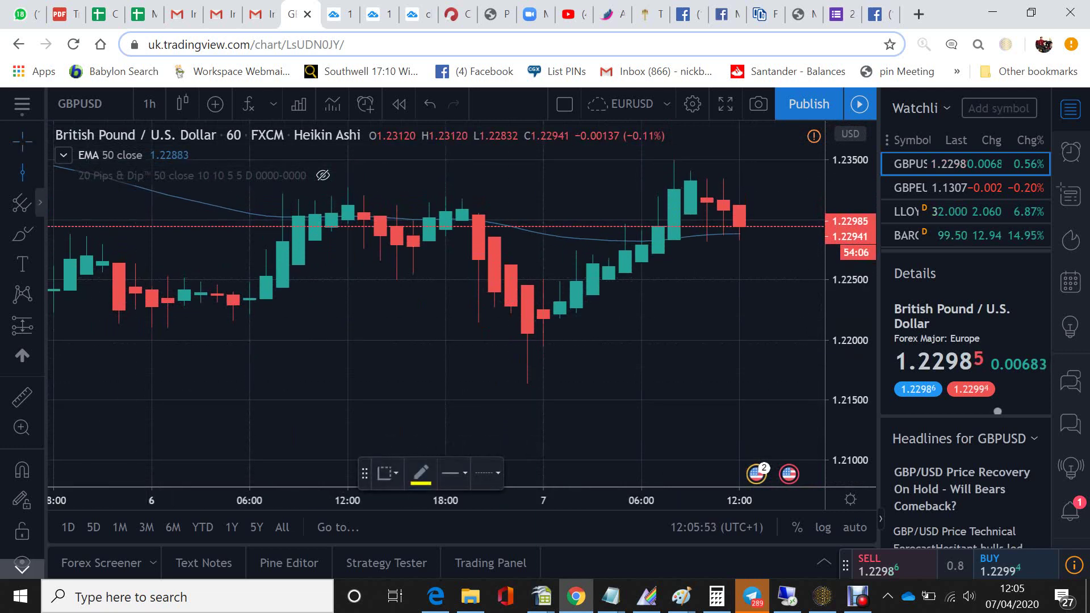
left_click(39, 172)
left_click(112, 115)
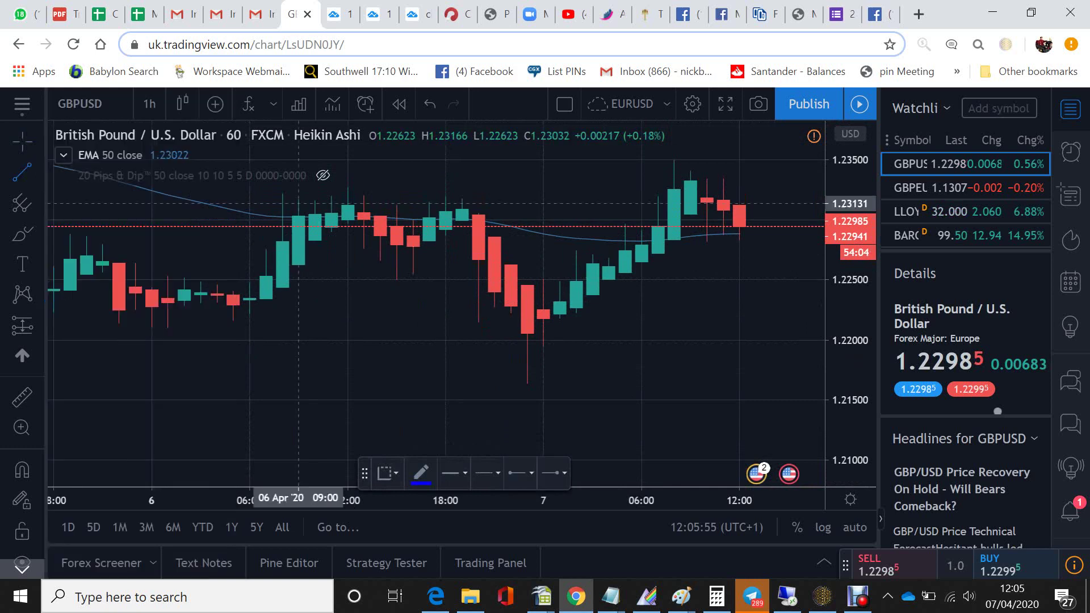
left_click(527, 387)
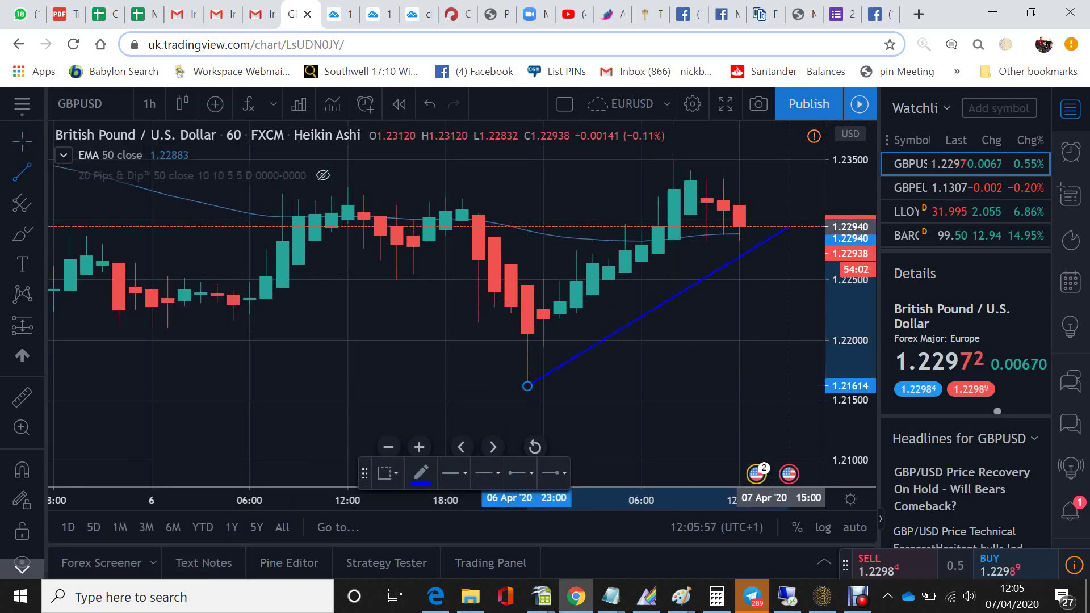
left_click(805, 197)
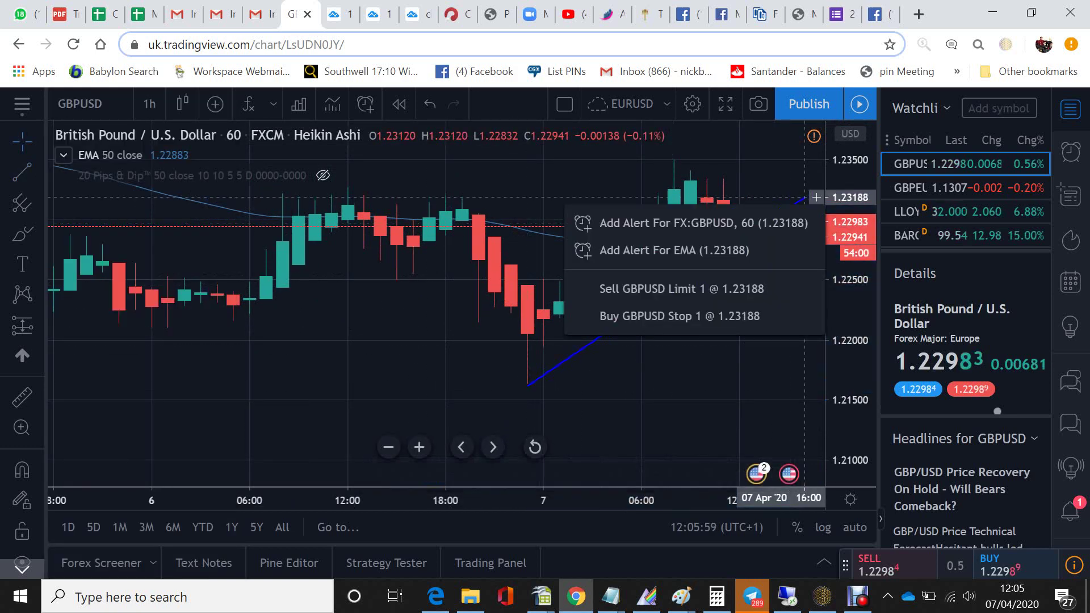
left_click(790, 326)
left_click_drag(788, 326, 657, 372)
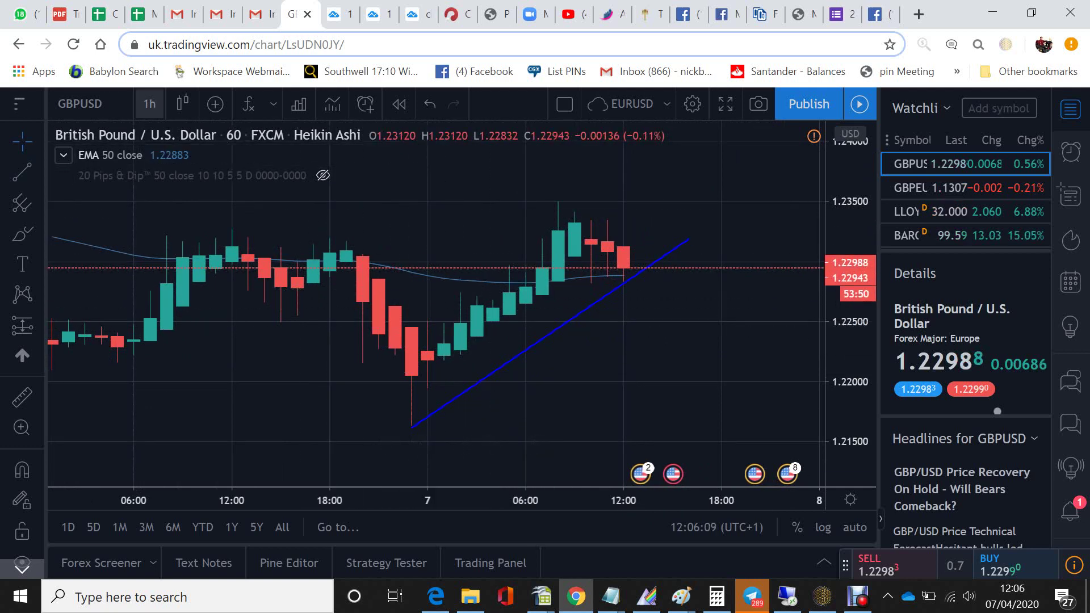
Switch the GBPUSD chart to 15-minute candles and unhide the 20 Pips & Dip indicator.
left_click(149, 103)
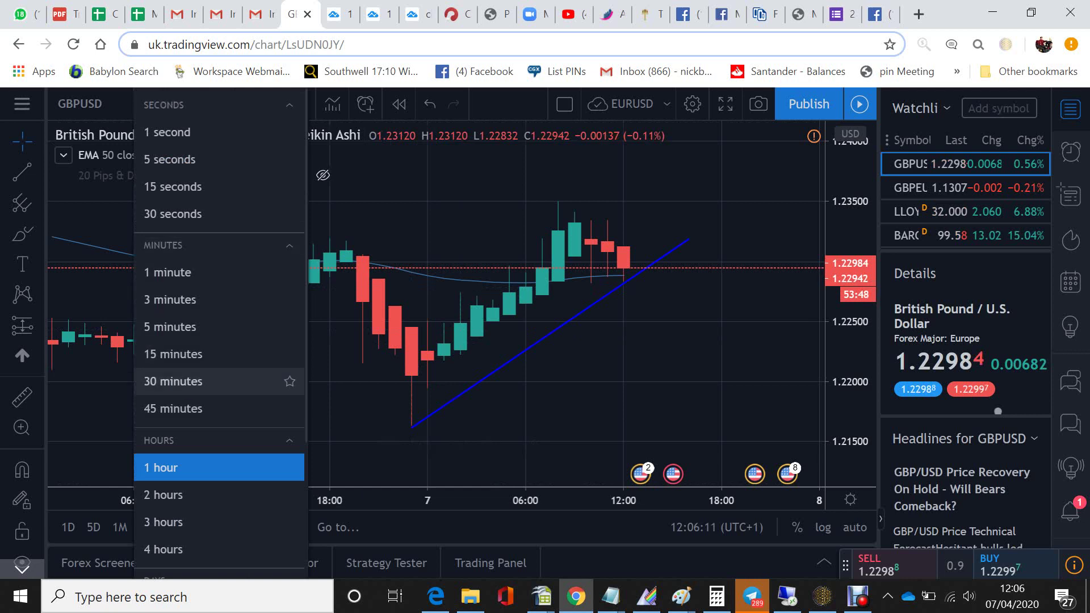
left_click(173, 353)
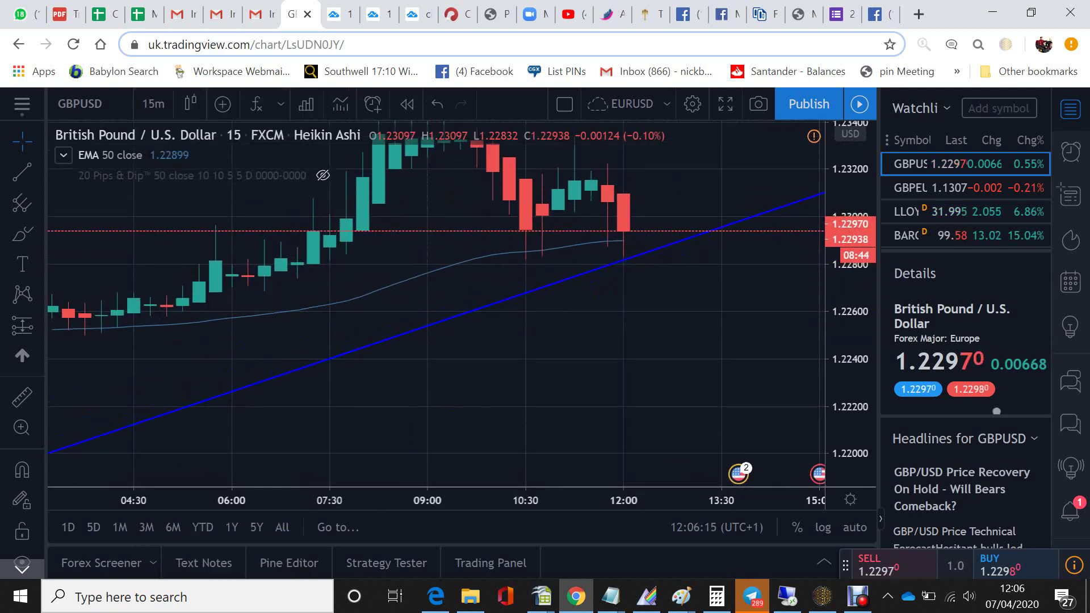
left_click_drag(730, 277, 714, 371)
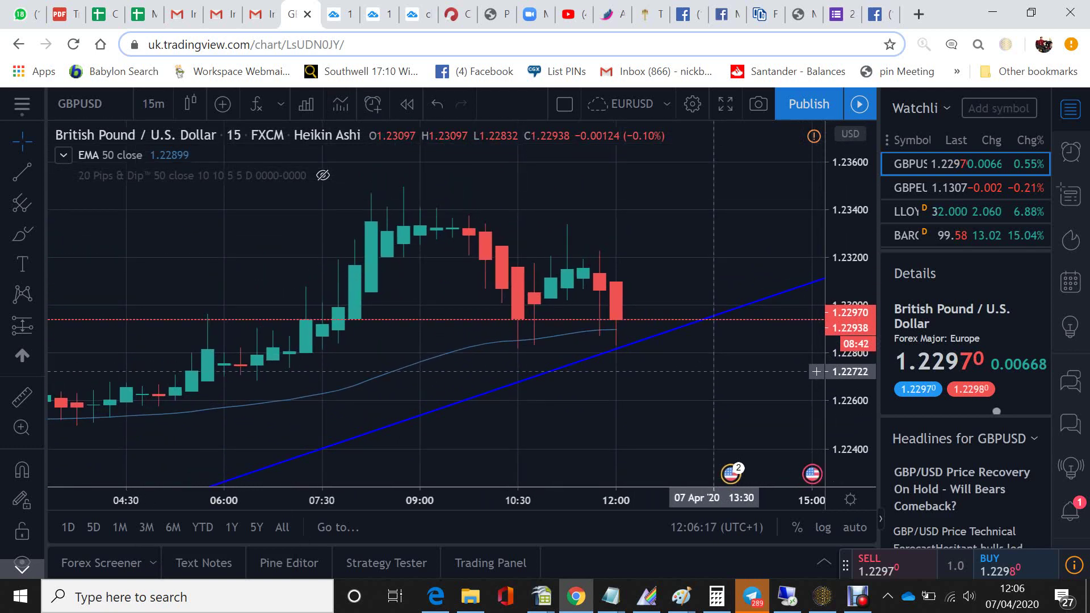
mouse_move(191, 176)
left_click(323, 175)
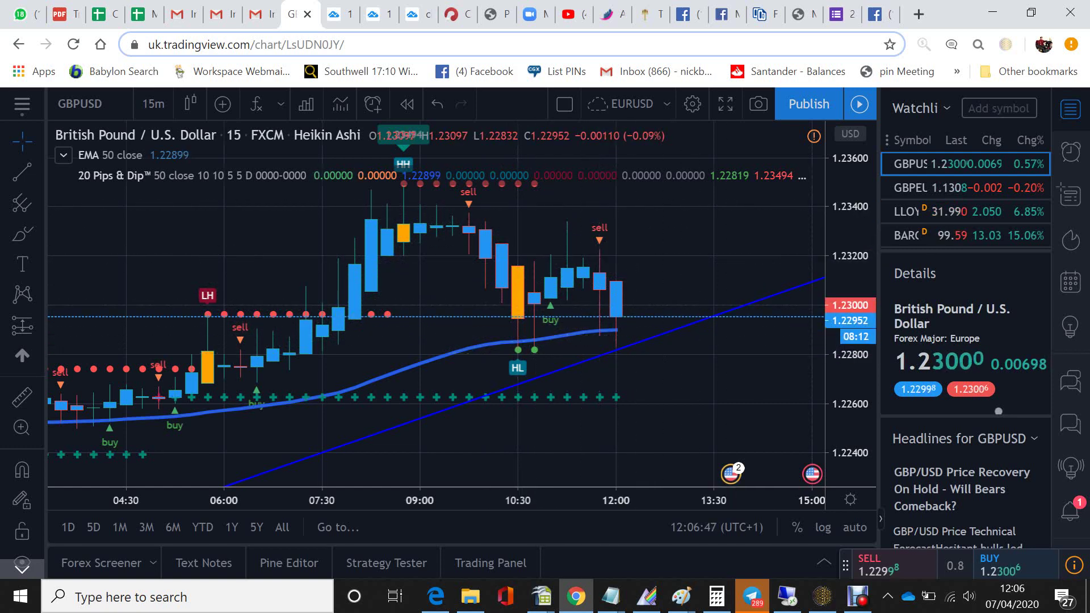
Draw an upward arrow from the blue trend line to about 1.2334.
left_click_drag(730, 367, 621, 353)
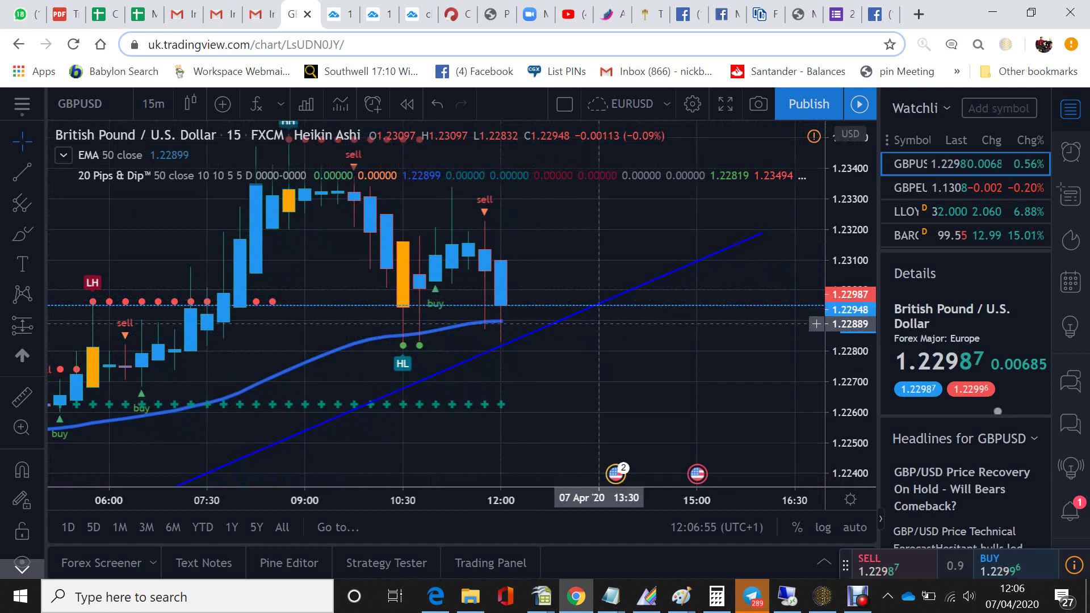
left_click_drag(614, 340, 654, 382)
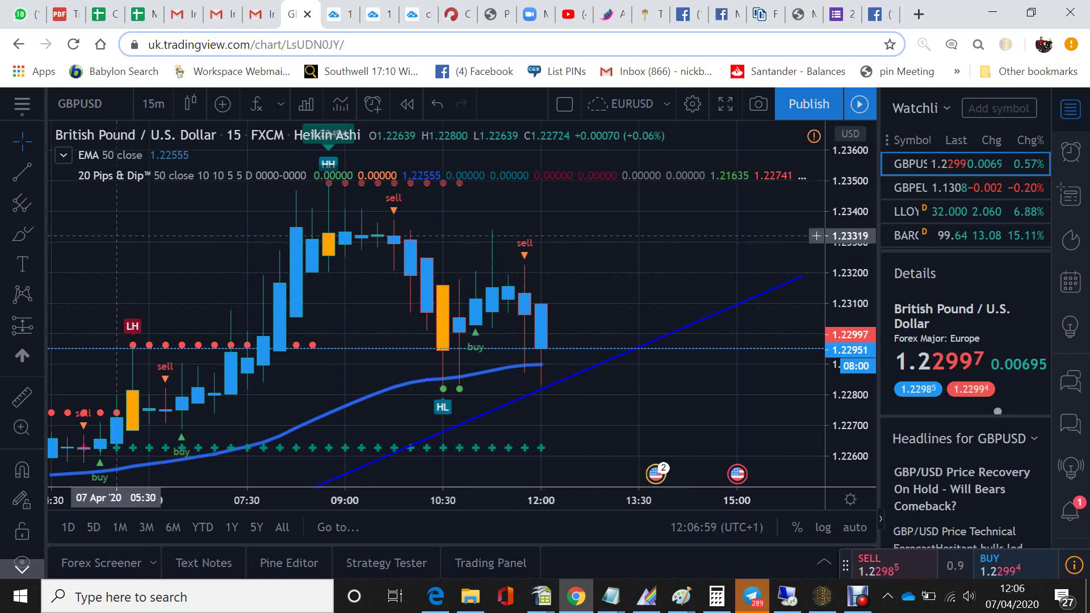
left_click(41, 171)
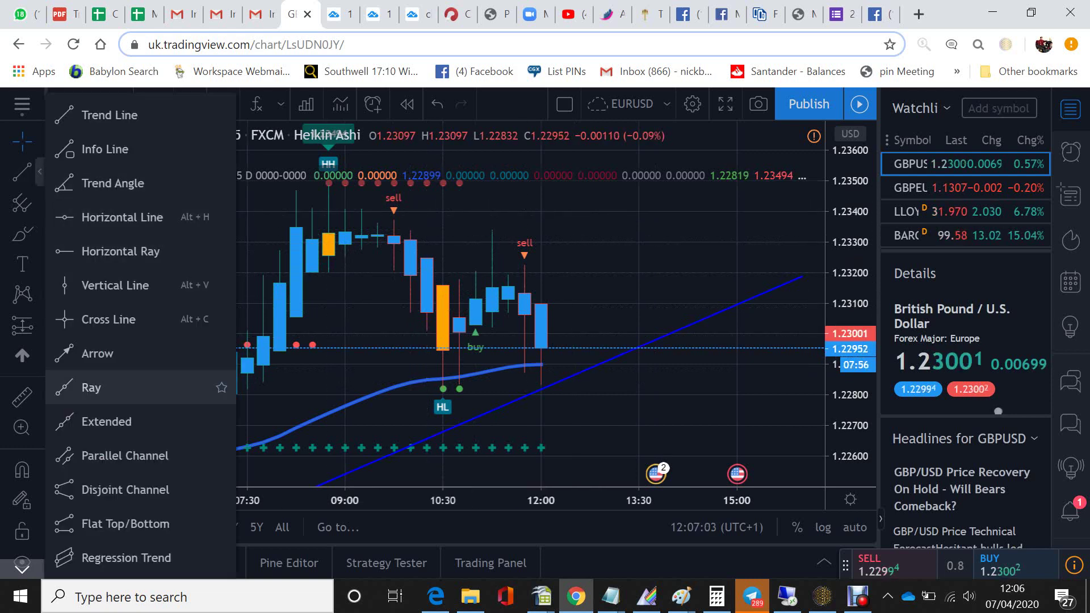
left_click(98, 353)
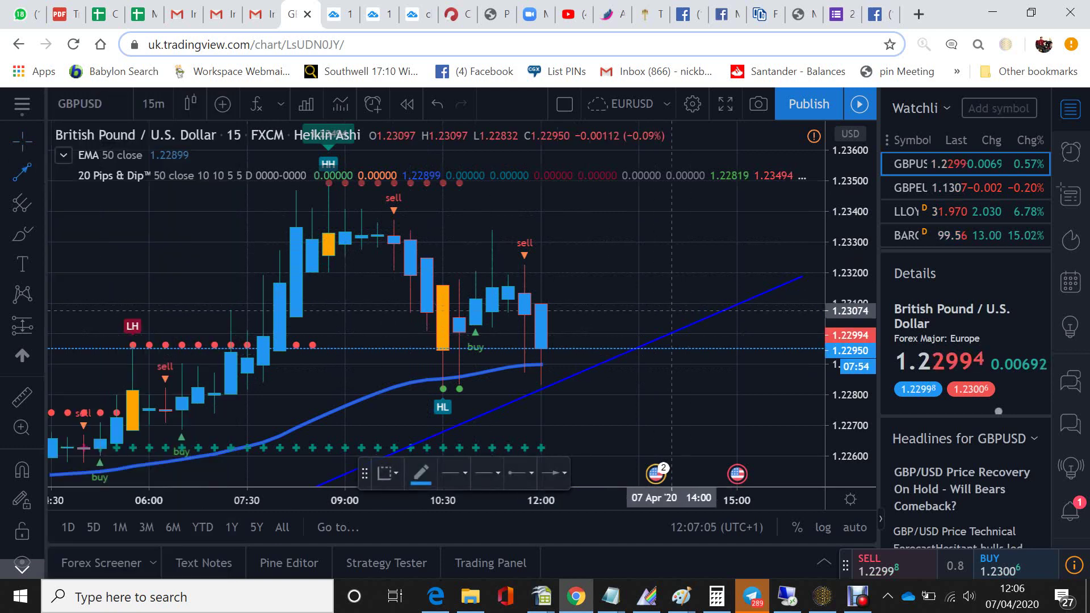
left_click(591, 369)
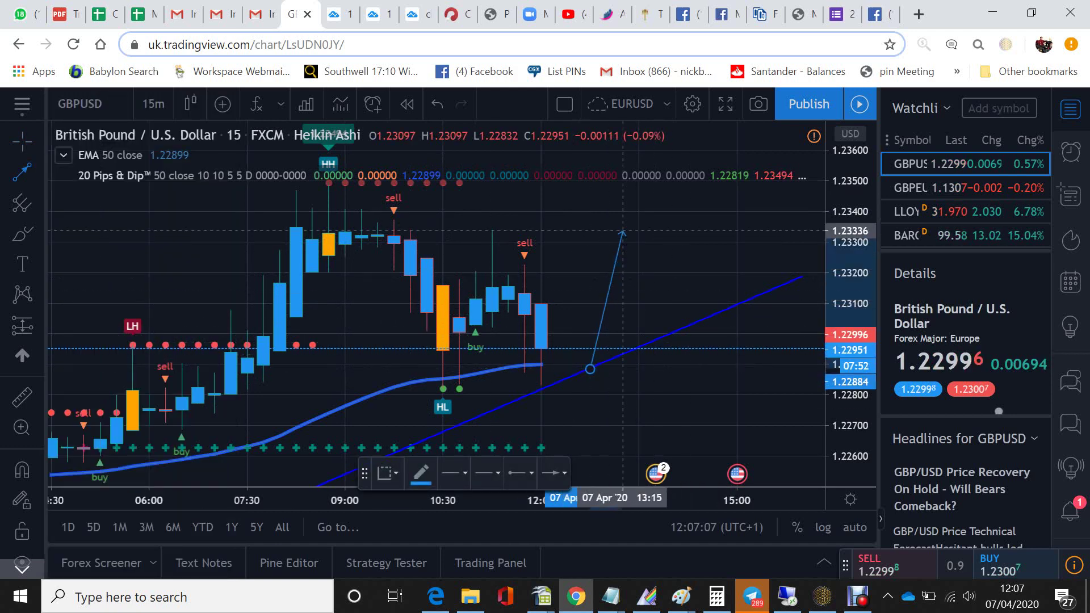
left_click(639, 230)
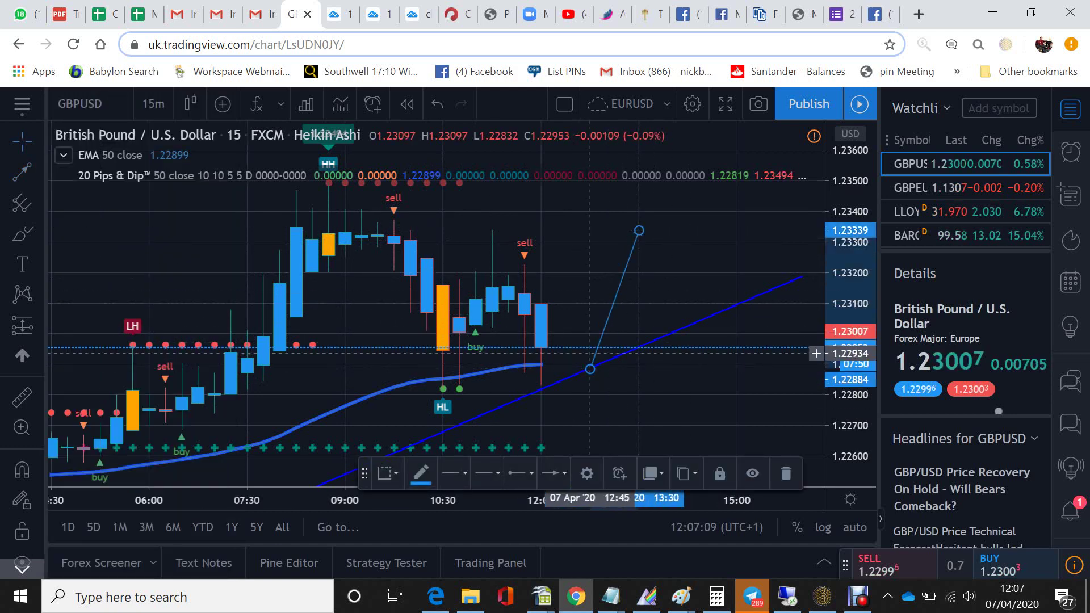
left_click(654, 318)
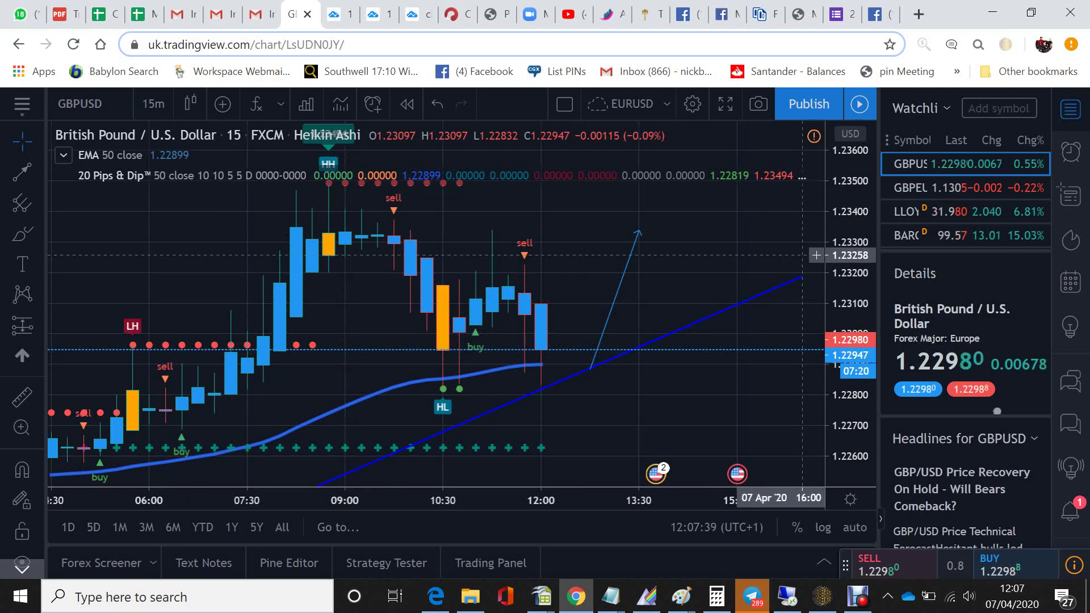
left_click(858, 599)
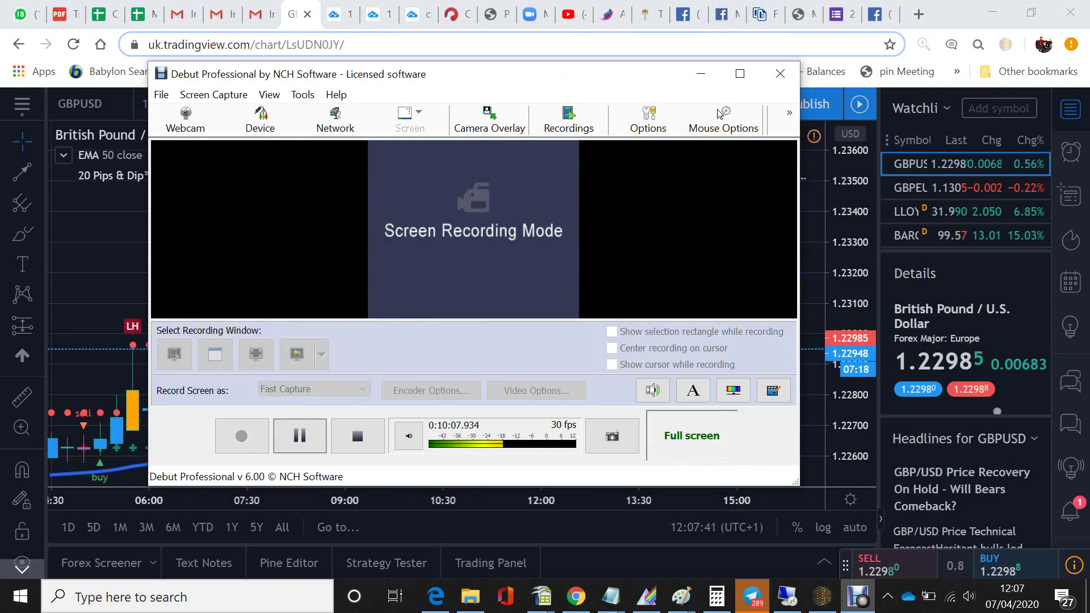